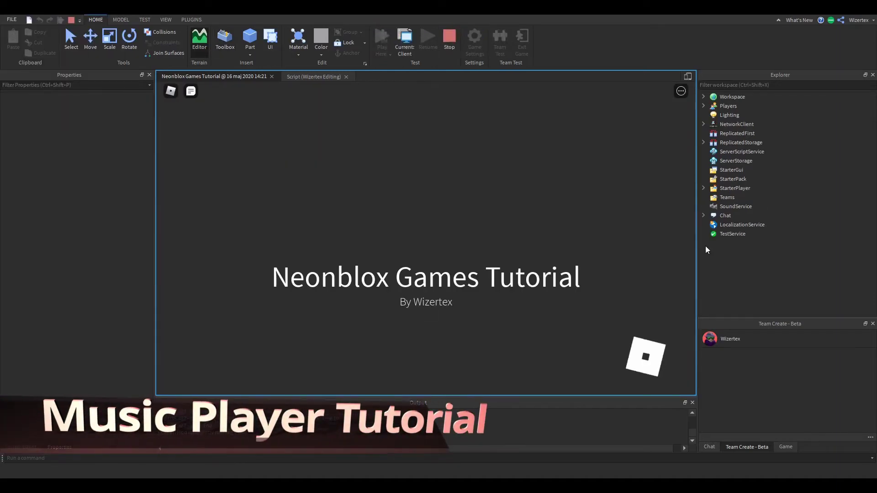
Walk the test character up to the finished music player and look over its song buttons from several distances.
key(w)
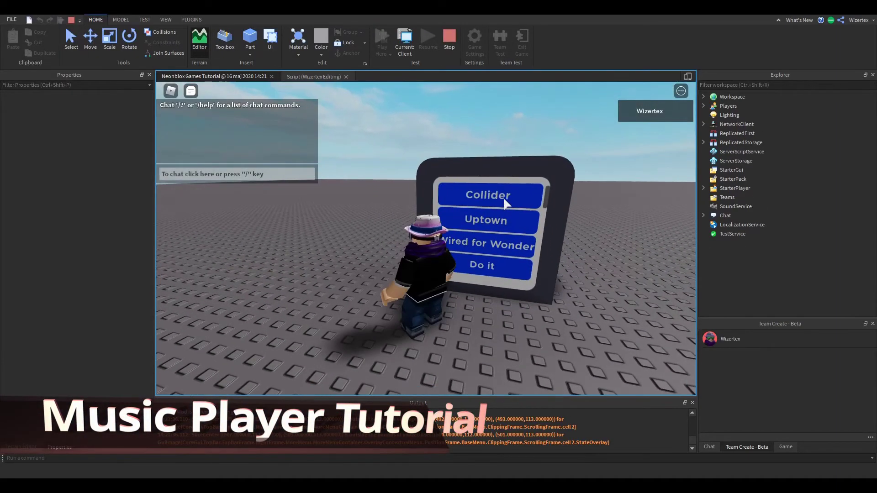
right_drag(578, 234, 578, 234)
scroll(576, 231, up, 8)
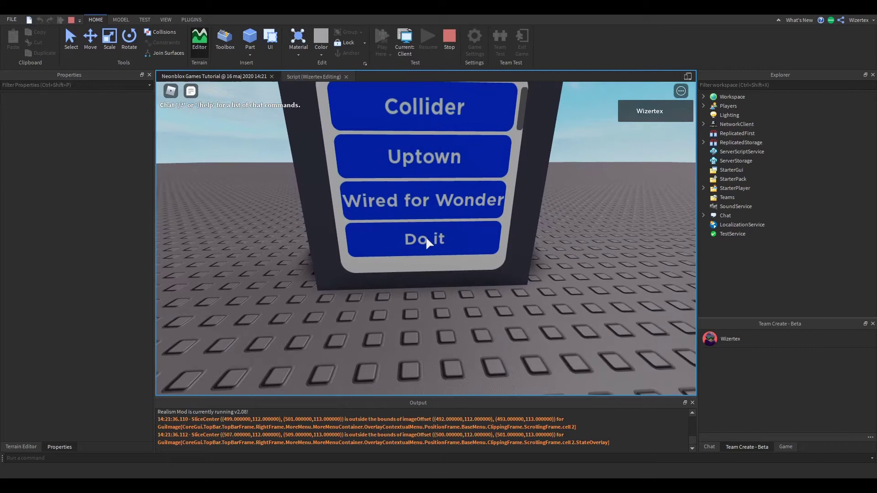
key(s)
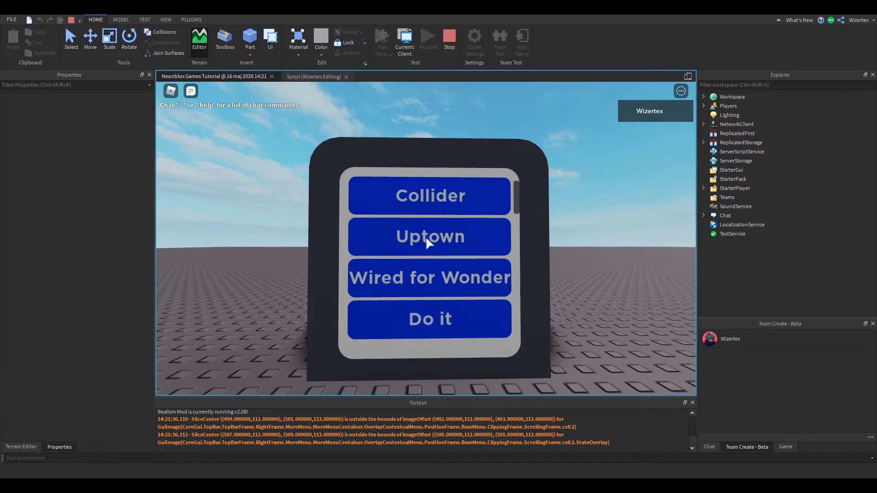
key(w)
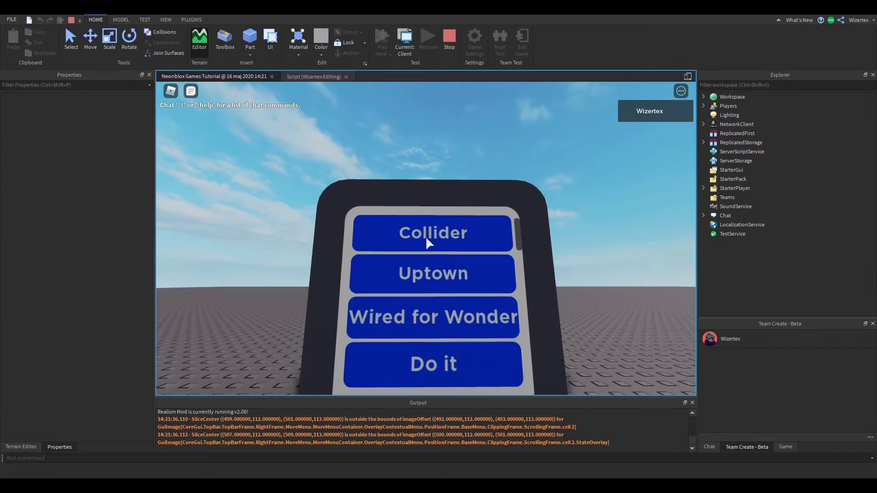
scroll(426, 237, down, 5)
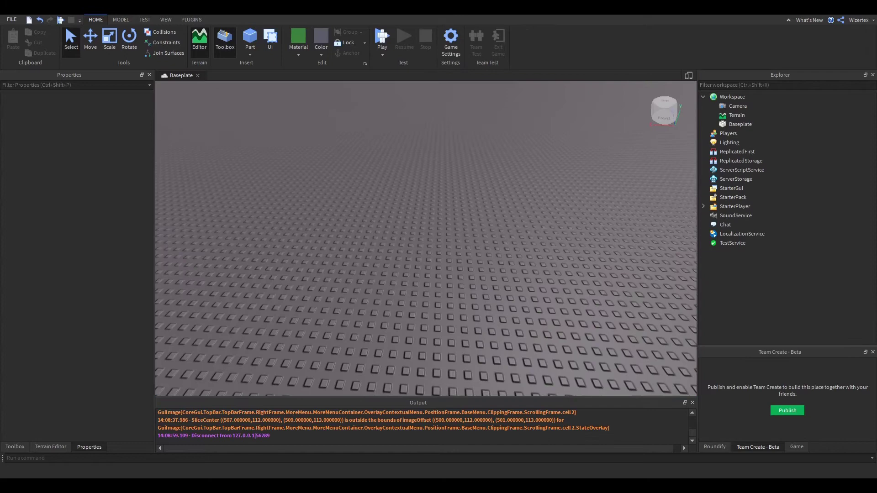
Insert a block part on the baseplate and scale it into an upright panel about 6 × 7 × 1 studs.
right_drag(373, 209, 376, 213)
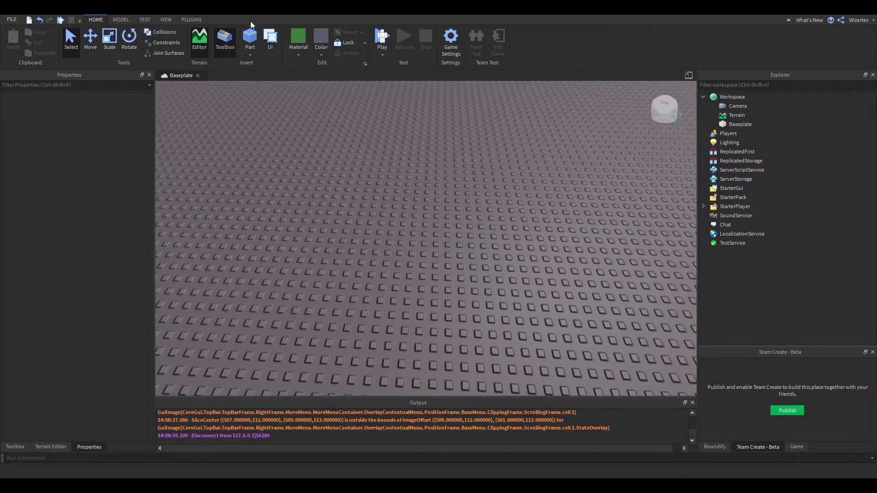
click(250, 35)
scroll(440, 251, up, 3)
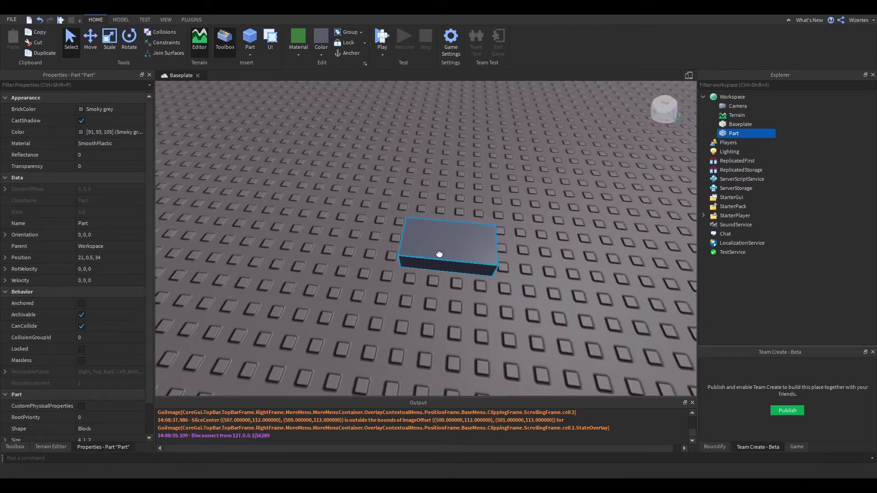
key(ctrl+3)
drag(450, 215, 449, 234)
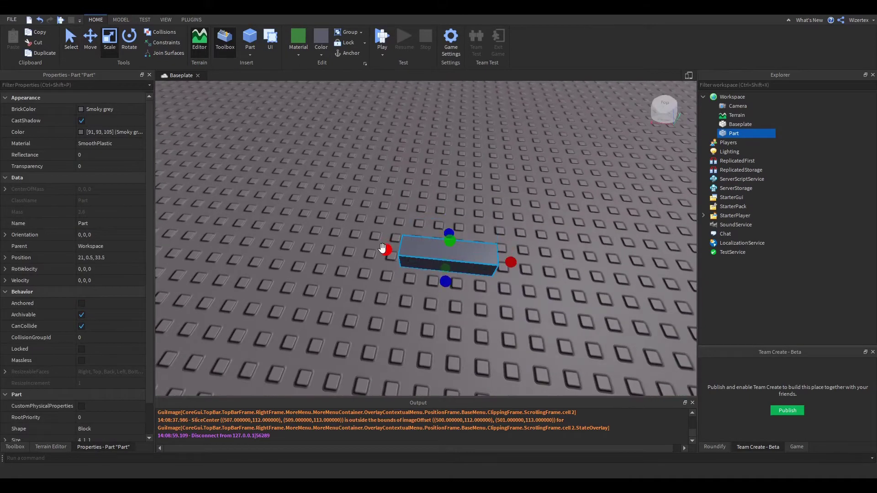
ctrl+drag(383, 249, 358, 247)
scroll(457, 240, down, 2)
drag(456, 241, 459, 175)
right_drag(473, 203, 471, 212)
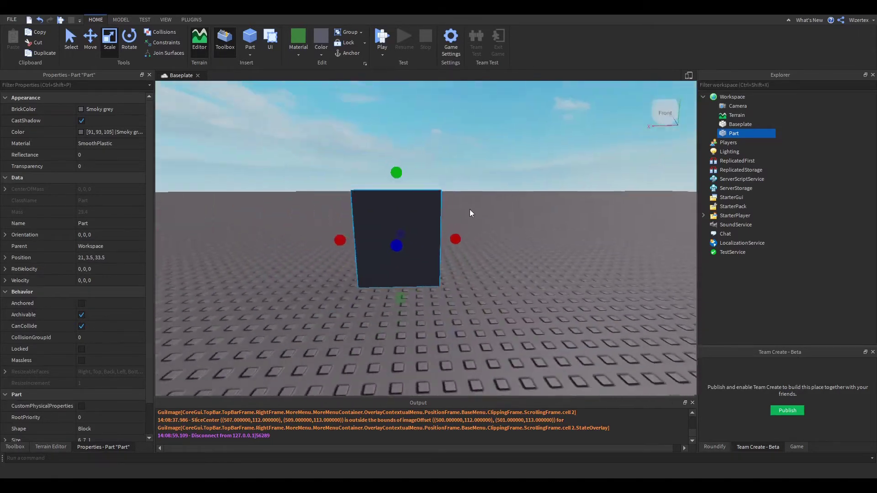
scroll(471, 212, up, 2)
key(f)
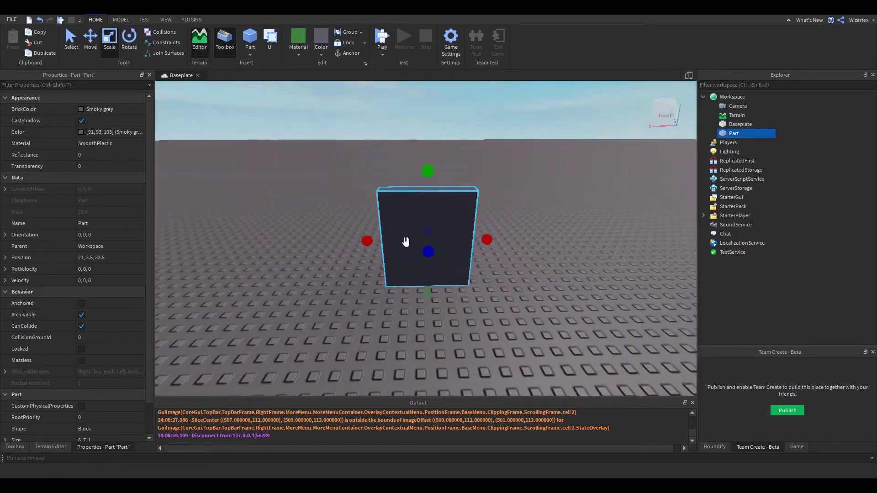
Duplicate the panel and scale the copy down to a 1 × 6 × 1 column along the panel's side edge.
drag(427, 172, 427, 178)
key(a)
key(ctrl+d)
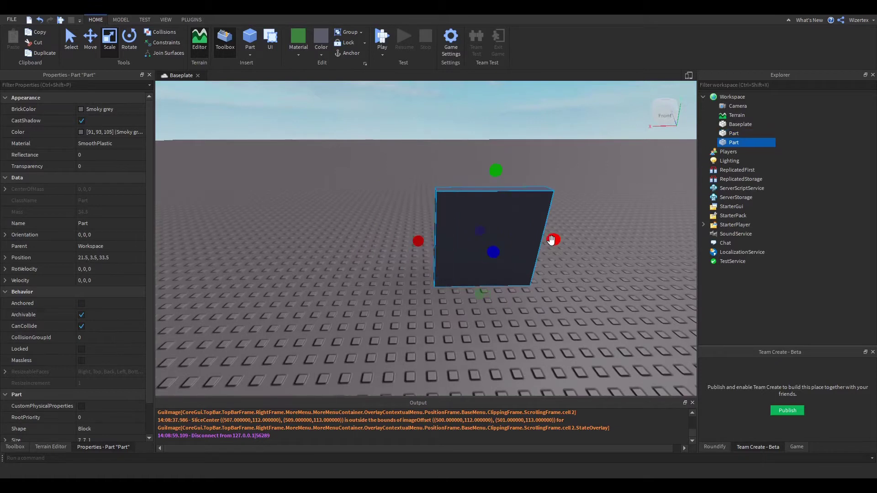
drag(553, 239, 452, 230)
drag(444, 182, 444, 190)
key(d)
Duplicate the side column and move the copy to the panel's opposite edge.
key(ctrl+2)
key(ctrl+d)
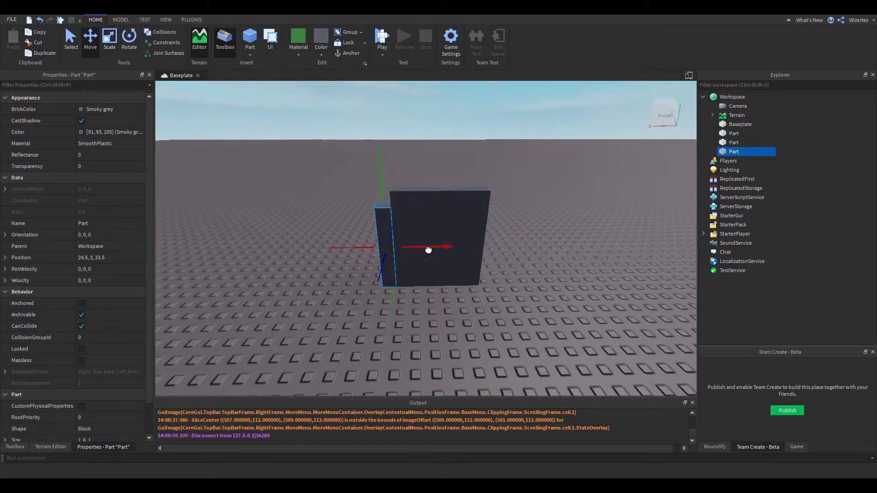
drag(428, 248, 516, 248)
Duplicate the column again and reshape the copy into a horizontal strip centred on top of the panel.
key(ctrl+d)
drag(497, 170, 503, 130)
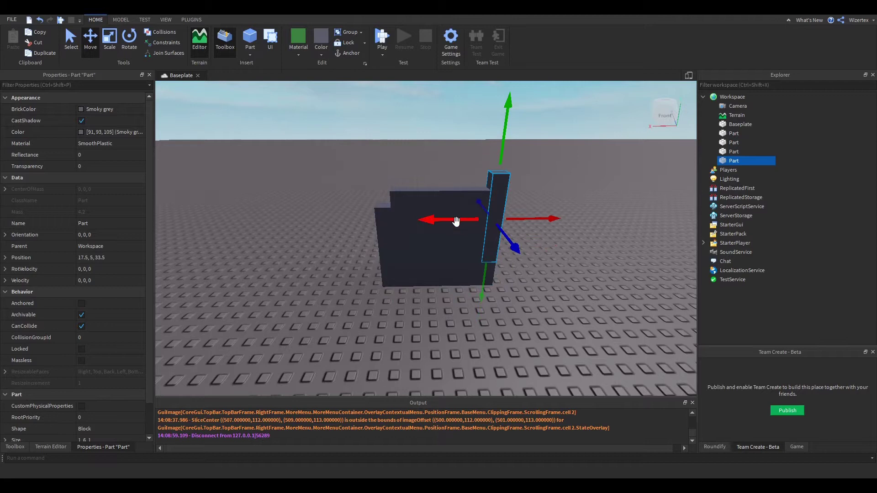
drag(457, 219, 444, 233)
key(ctrl+3)
drag(471, 271, 394, 181)
key(ctrl+2)
key(ctrl+3)
click(366, 154)
Insert a cylinder part, anchor it and rotate it 90 degrees about the vertical axis.
right_drag(366, 155, 365, 164)
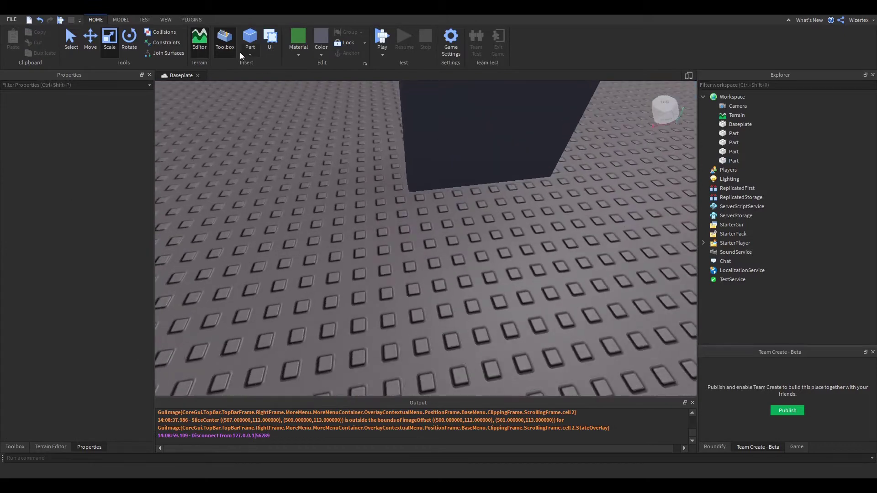
click(250, 54)
click(267, 94)
key(alt+a)
right_drag(431, 225, 431, 217)
scroll(431, 223, down, 3)
key(ctrl+r)
Move the cylinder up to the notch at the panel's upper corner, at about 23.5, 6.5, 31.
drag(413, 266, 437, 190)
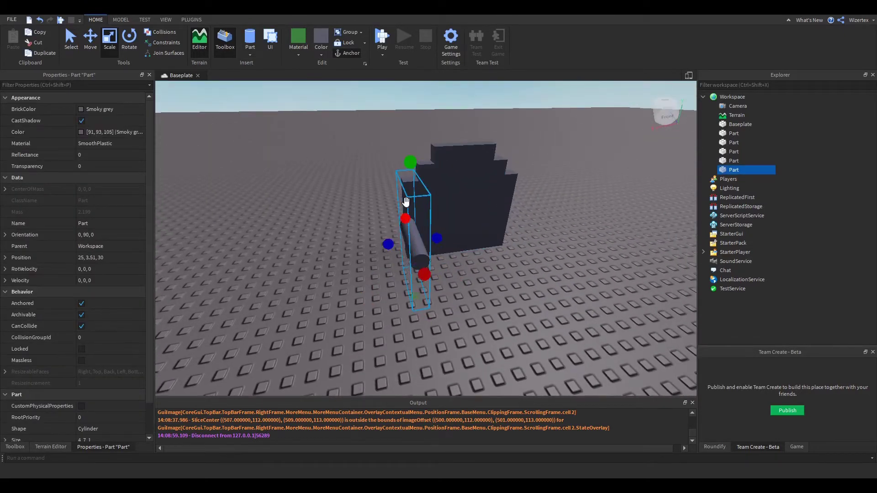
drag(410, 165, 428, 171)
key(ctrl+2)
key(ctrl+1)
key(ctrl+2)
Scale the cylinder to 1 × 2 × 2, flush with the panel, so that it rounds the upper corner.
key(ctrl+3)
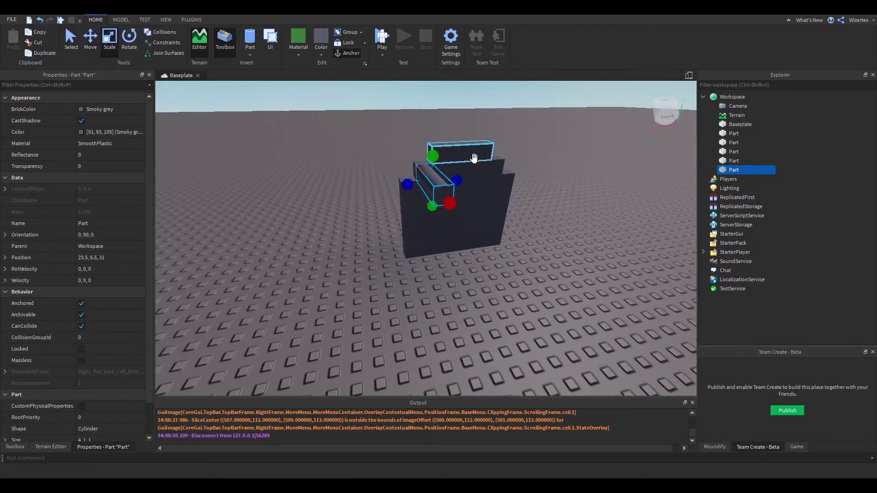
right_drag(474, 159, 466, 158)
drag(401, 222, 382, 224)
drag(513, 207, 432, 213)
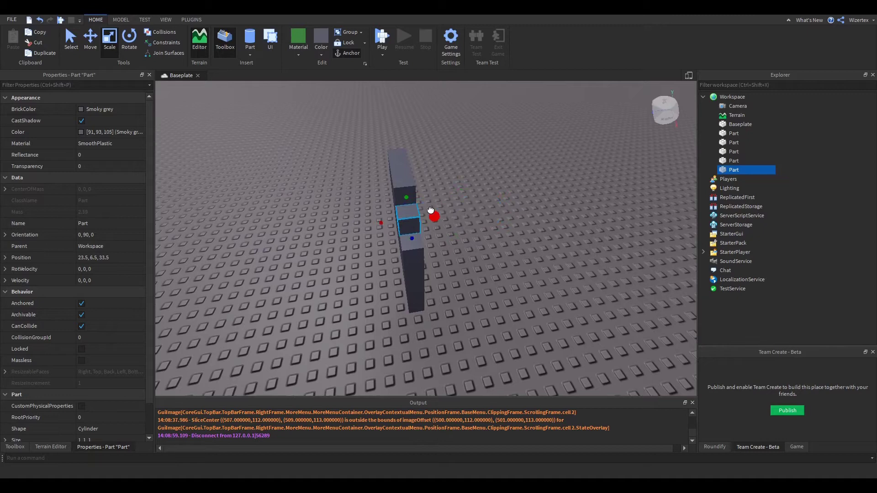
mouse_move(432, 213)
right_down()
mouse_move(455, 207)
mouse_move(442, 210)
right_up()
drag(425, 204, 425, 184)
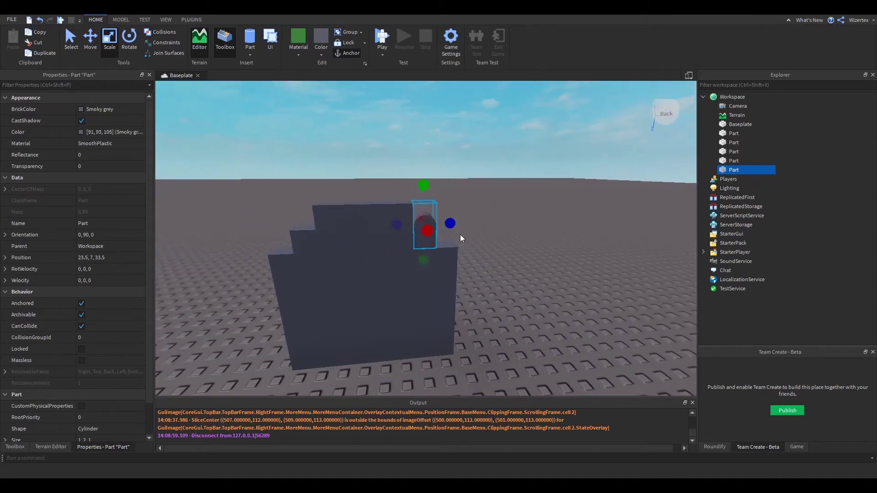
mouse_move(459, 222)
mouse_down()
mouse_move(470, 221)
mouse_move(429, 215)
mouse_move(444, 214)
mouse_up()
Widen the top strip toward the opposite corner and raise the column below the cylinder to fill the gap.
click(364, 206)
drag(300, 217, 274, 215)
click(449, 256)
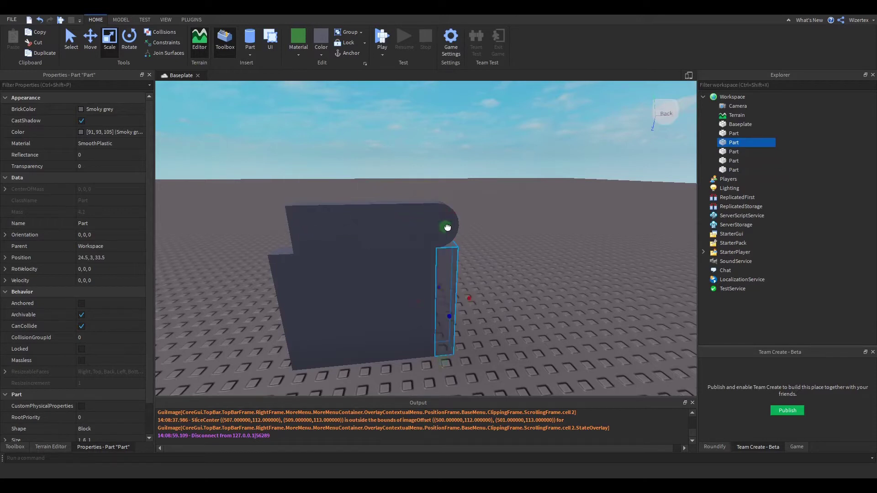
click(491, 202)
Duplicate the corner cylinder and move the copy to the panel's opposite upper corner.
click(452, 217)
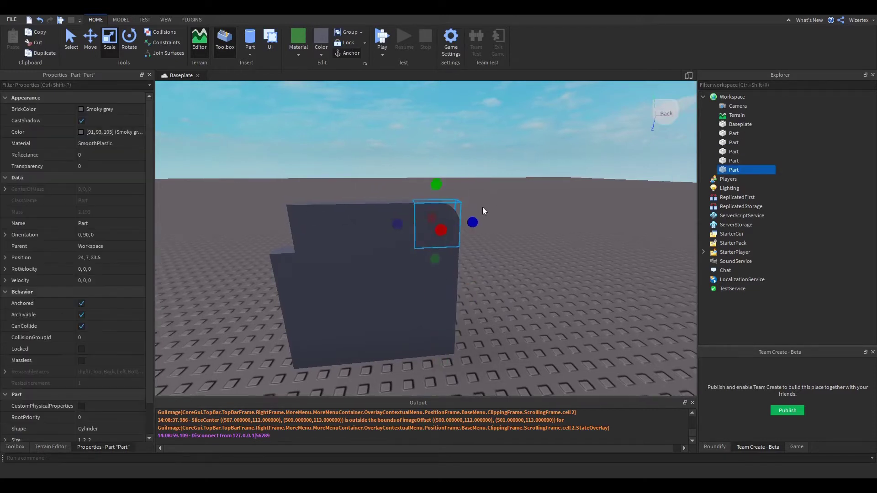
scroll(484, 211, down, 1)
key(ctrl+2)
key(ctrl+d)
key(a)
drag(494, 222, 458, 229)
Extend the other side column upward to fill the gap beneath the second corner cylinder.
click(395, 259)
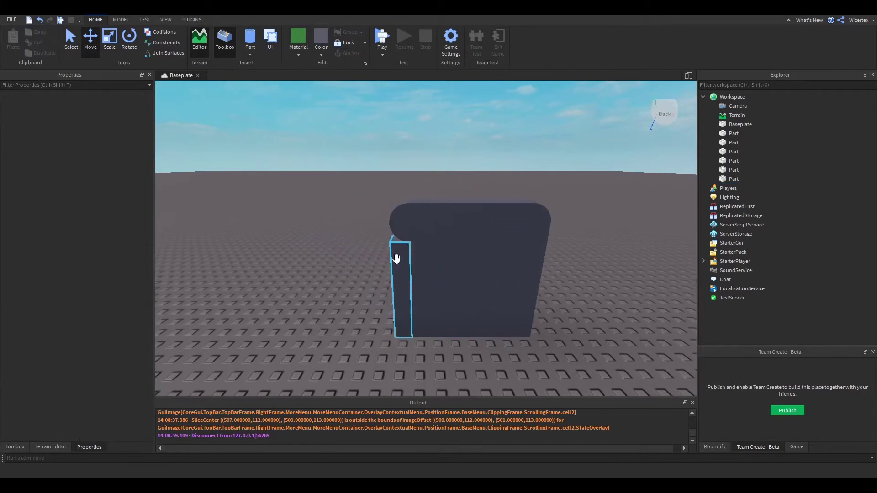
key(ctrl+3)
drag(400, 220, 401, 201)
mouse_move(402, 203)
right_down()
mouse_move(435, 208)
mouse_move(410, 206)
right_up()
Add a SurfaceGui to the large central panel part.
click(434, 233)
click(745, 133)
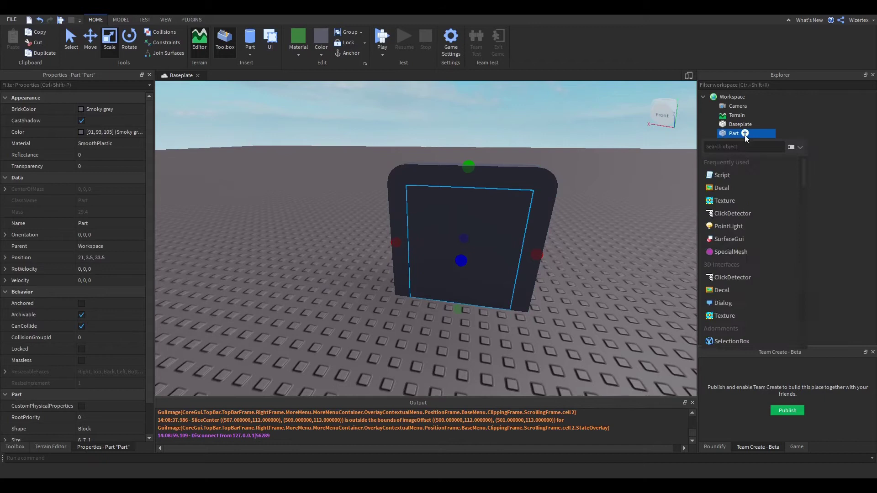
text(scr)
key(BackSpace)
key(BackSpace)
key(BackSpace)
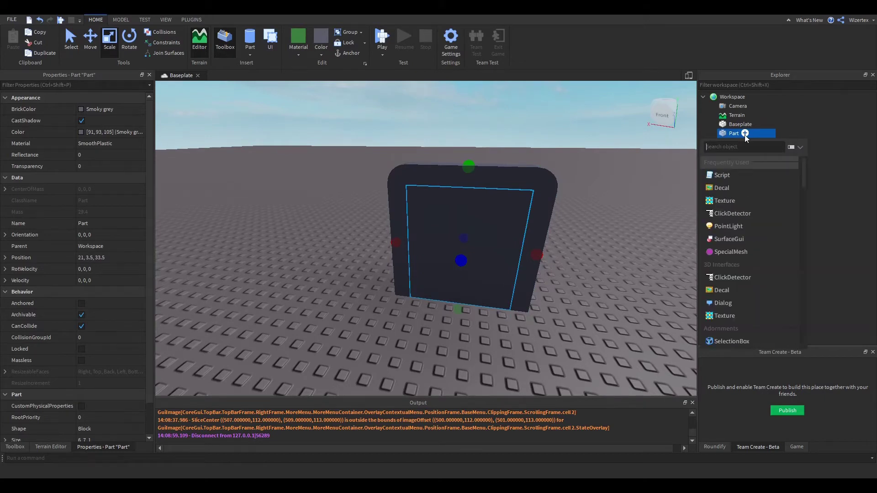
text(sur)
key(Return)
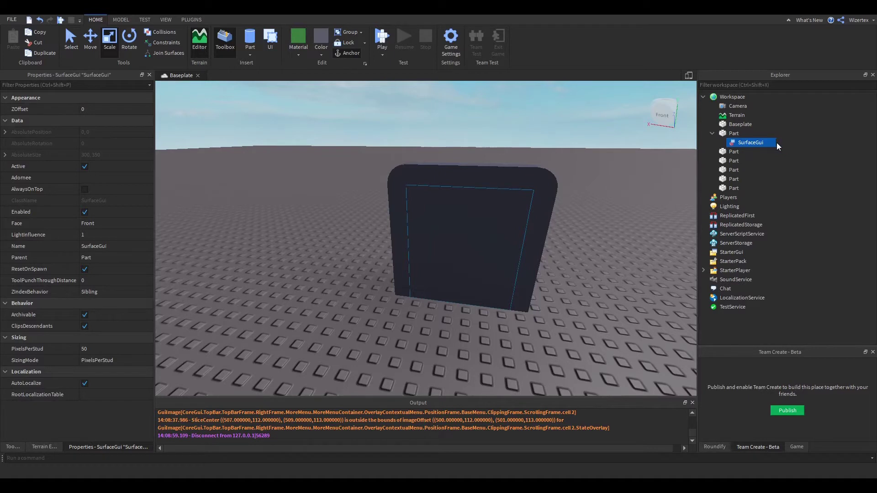
Add a Sound object to the central panel part.
click(735, 134)
click(746, 133)
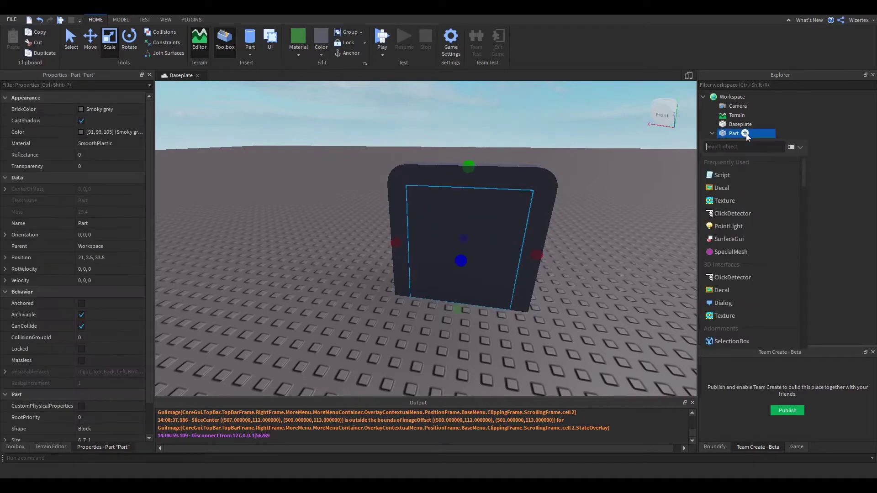
text(Soun)
key(Return)
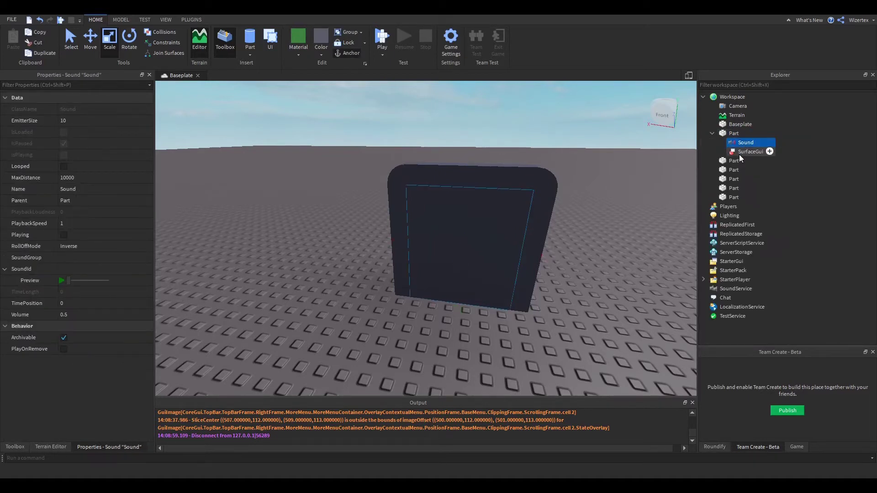
Add a Frame to the panel's SurfaceGui.
click(739, 152)
click(769, 152)
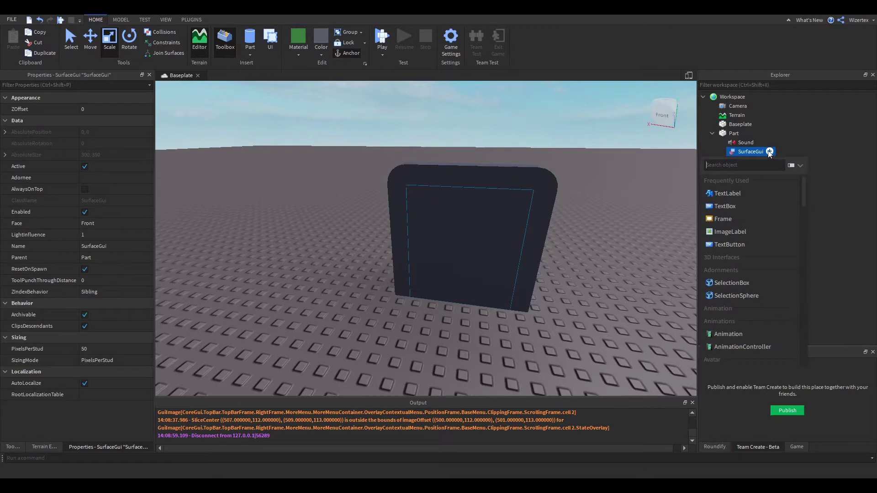
text(Fra)
key(Return)
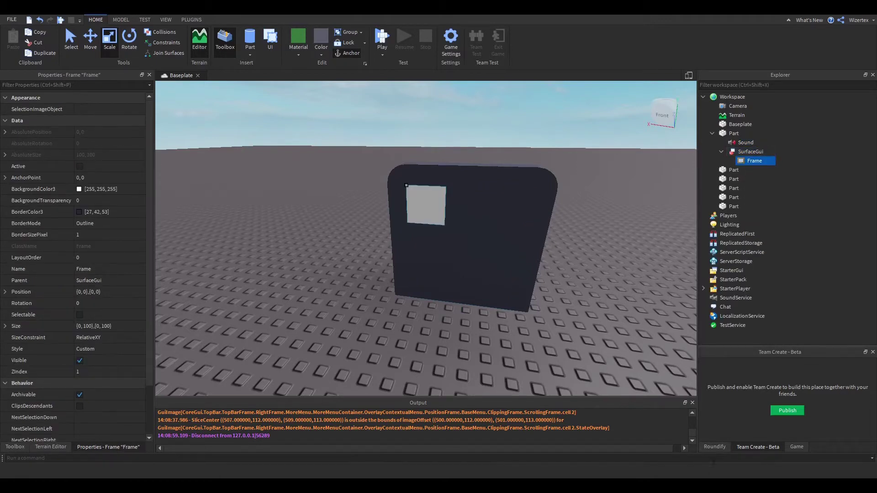
Round the Frame's corners with the Roundify plugin at size 12.
click(714, 447)
scroll(565, 311, up, 5)
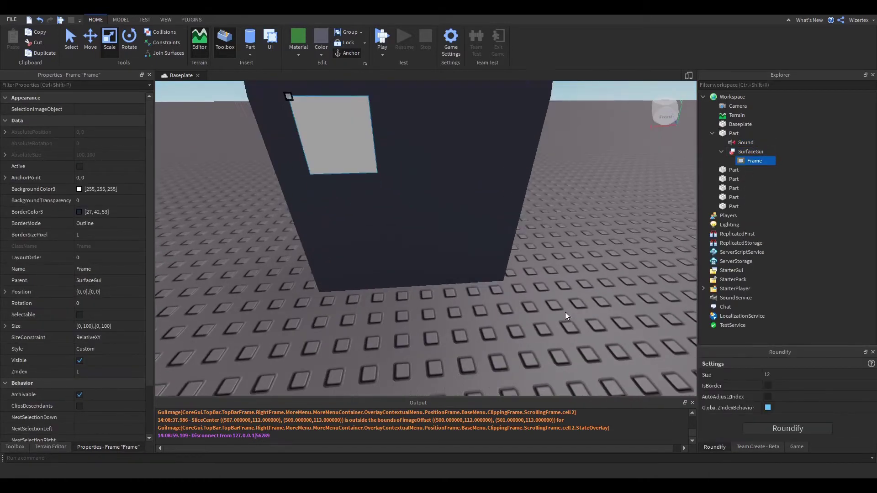
click(780, 429)
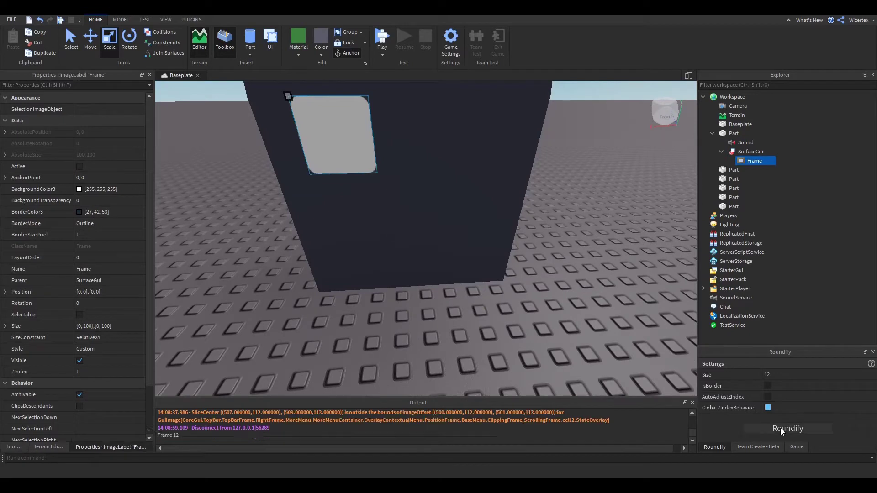
Set the Frame's size to {1, 0},{0.9, 0}.
click(109, 326)
text(1)
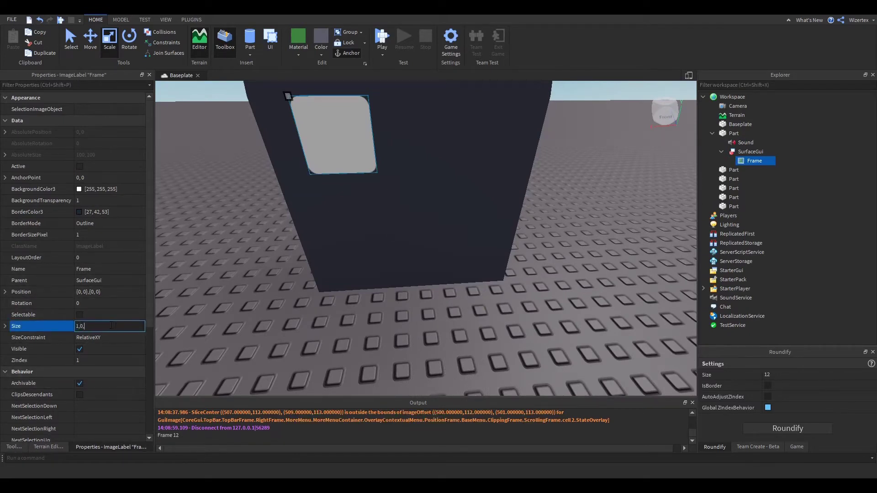
text(, 0},{1, 0)
key(Return)
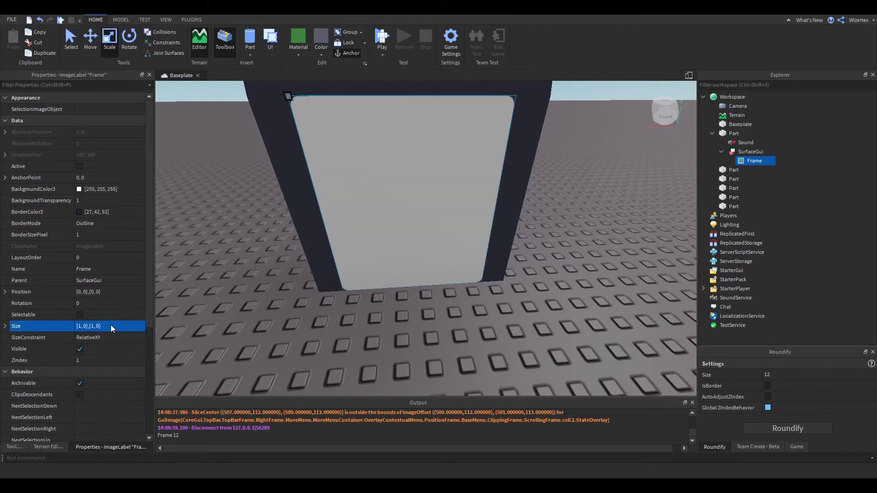
click(111, 326)
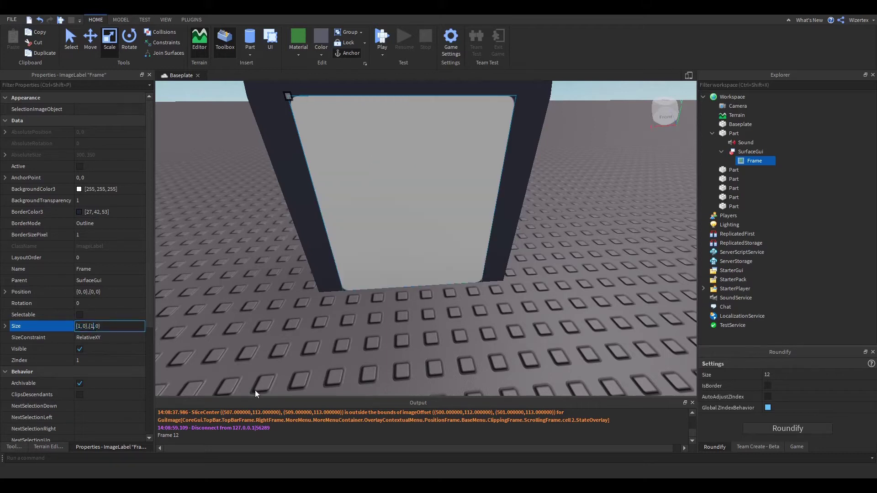
key(BackSpace)
text(0.9)
key(Return)
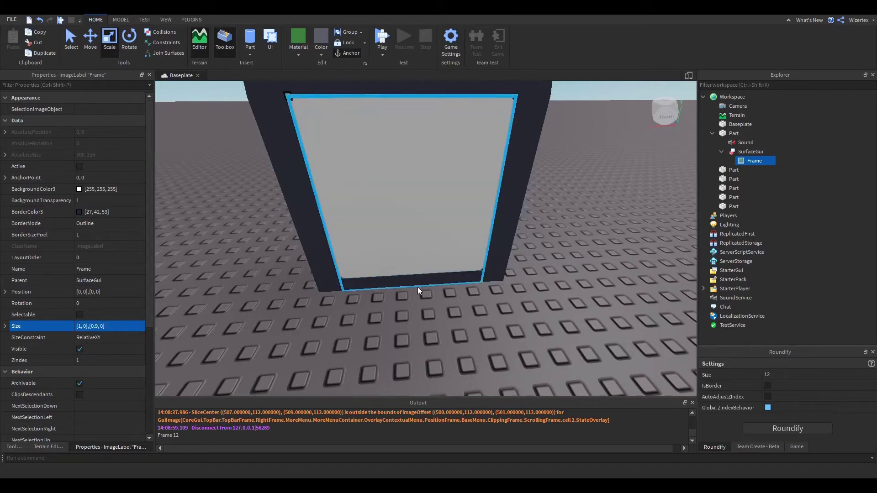
Add a ScrollingFrame inside the SurfaceGui's rounded Frame.
click(769, 161)
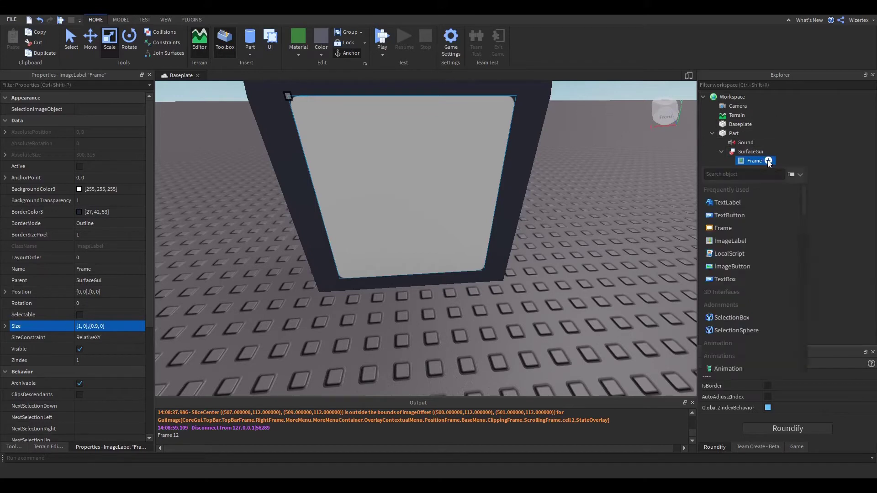
text(Scro)
key(Return)
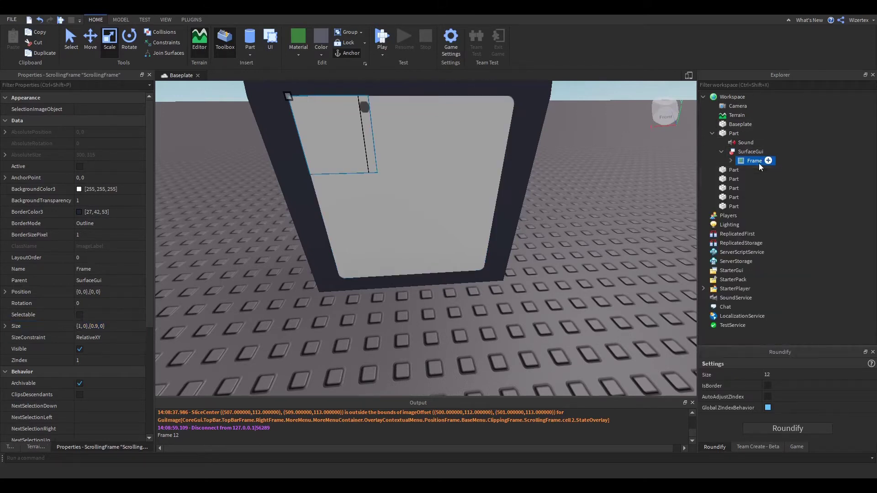
Set the ScrollingFrame's background transparency to 1 and its border size to 0 pixels.
click(92, 200)
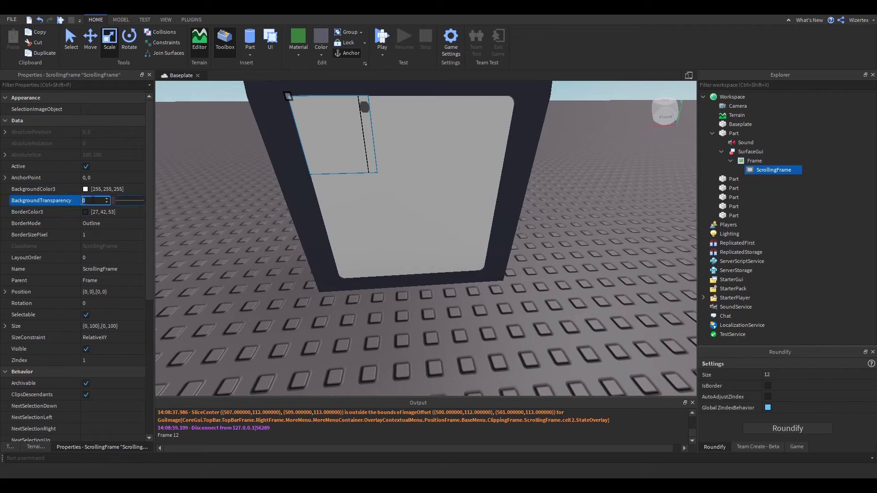
click(89, 235)
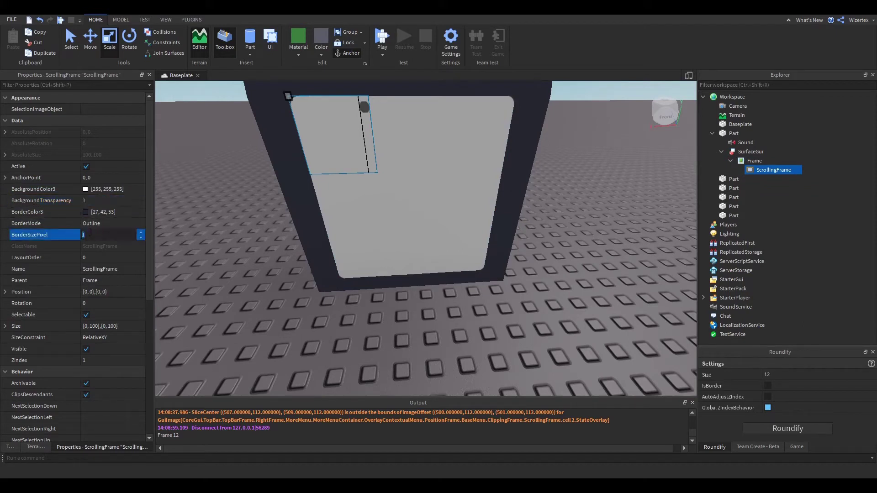
text(0)
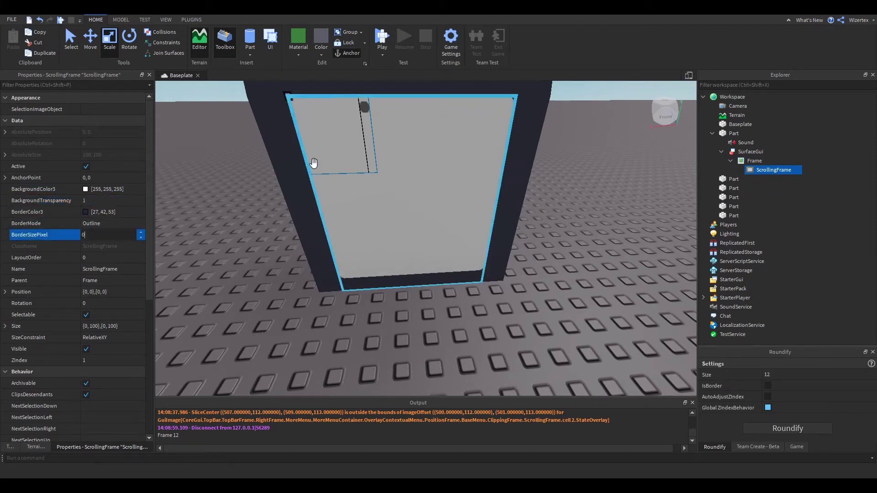
key(Return)
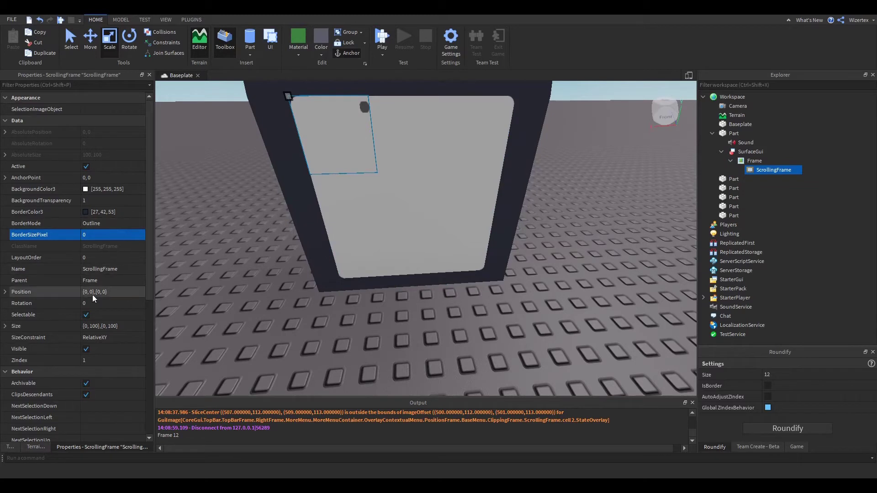
Set the ScrollingFrame's size to {1, 0},{0.9, 0} and its position to {0, 0},{0.1, 0}.
scroll(108, 334, down, 3)
click(107, 223)
text(1)
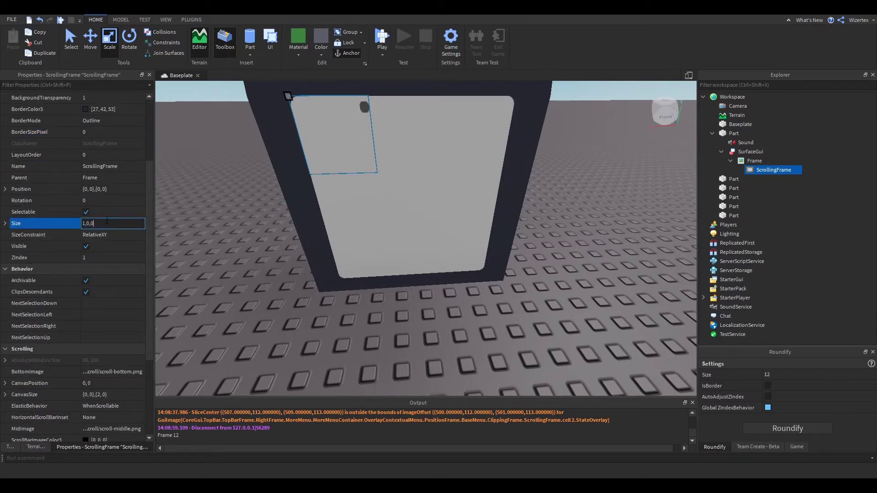
text(, 0},{0.9, 0)
key(Return)
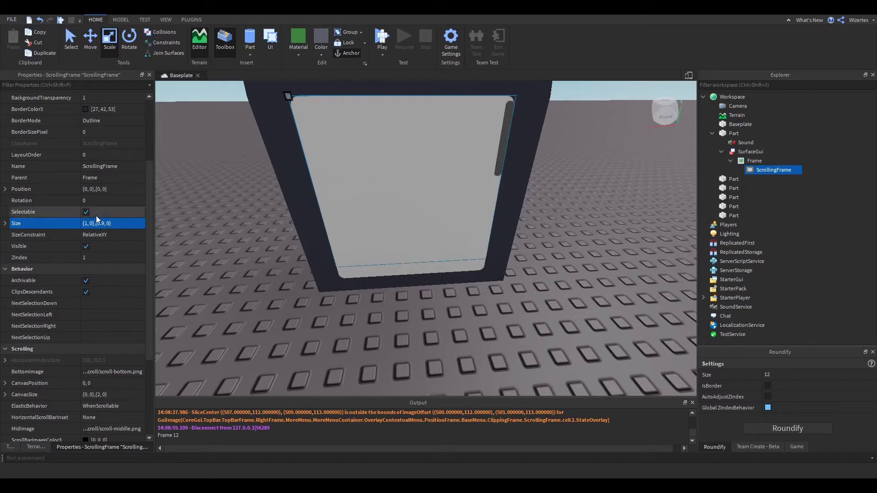
click(98, 189)
text(0,0,0.1,0)
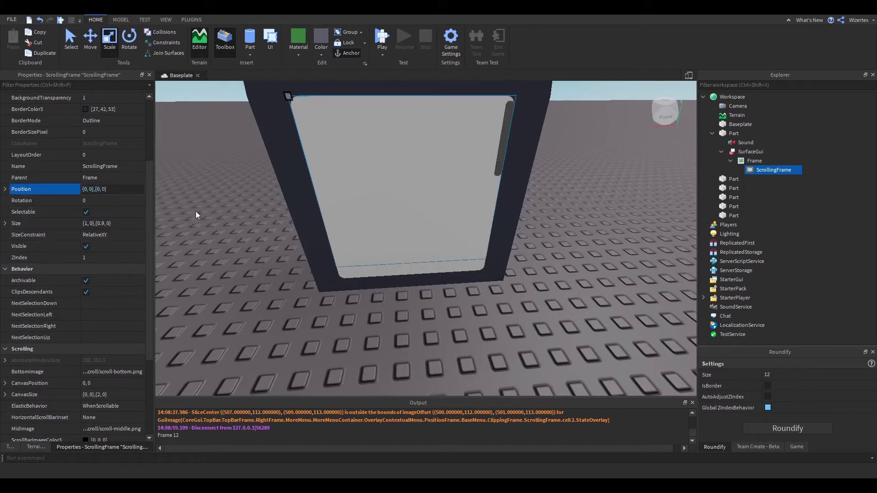
key(Return)
Change the ScrollingFrame's position to {0, 0},{0.05, 0} and its size to {1, 0},{0.95, 0}.
click(105, 189)
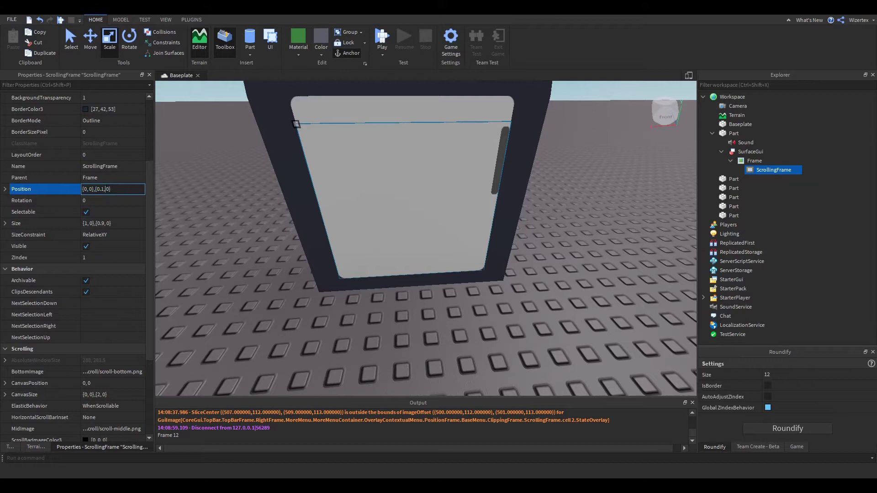
key(BackSpace)
text(05)
click(109, 223)
click(108, 223)
text(5)
key(Return)
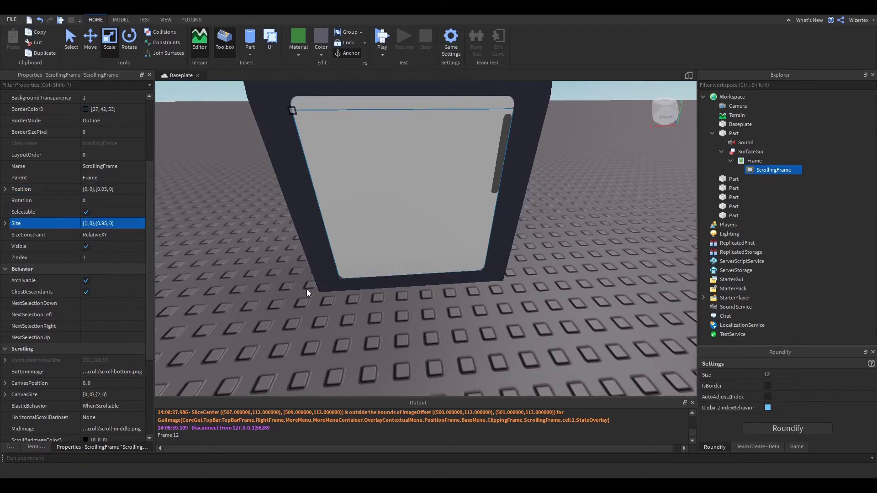
Add a UIGridLayout inside the ScrollingFrame.
scroll(119, 316, down, 3)
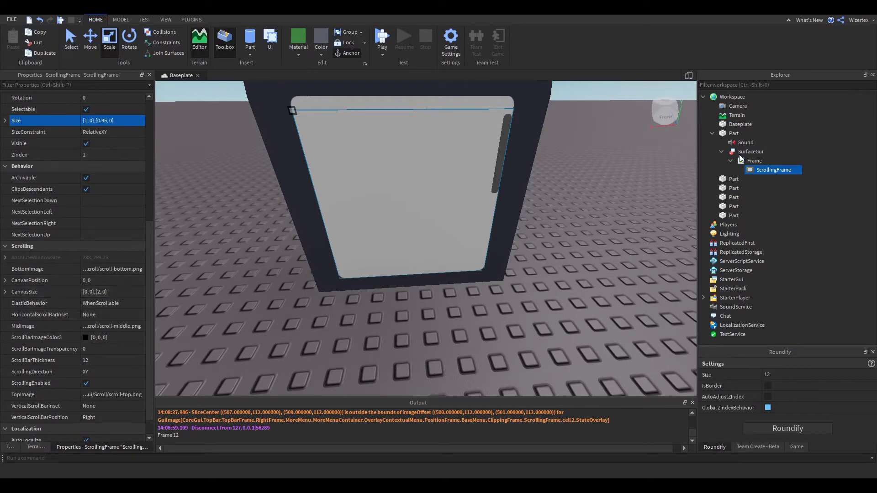
click(797, 170)
text(UIG)
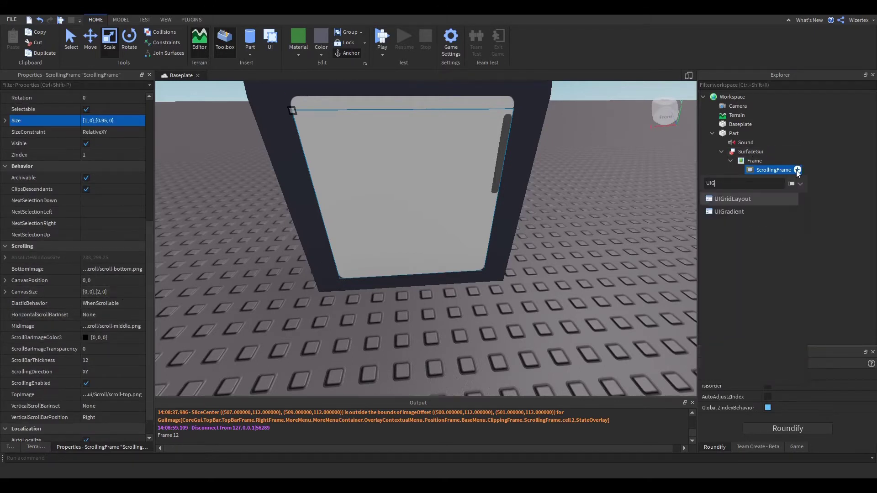
text(r)
key(Return)
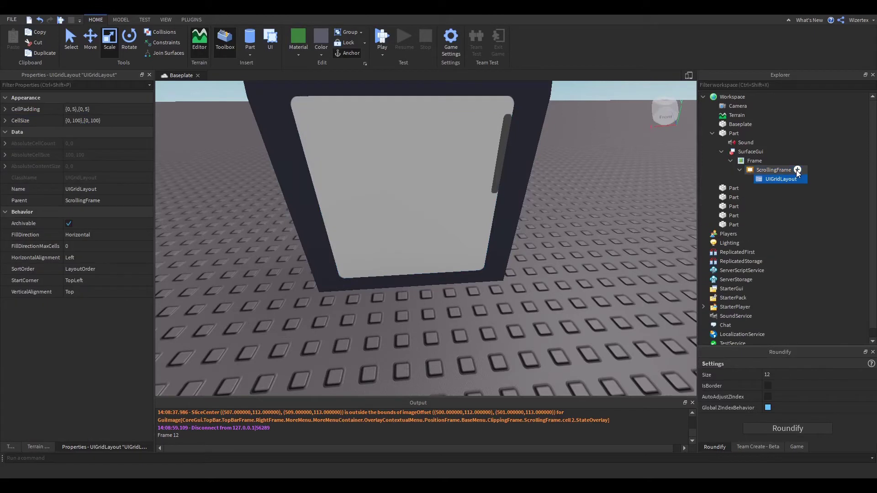
Set the UIGridLayout's cell padding to {0, 0},{0, 10}.
click(112, 110)
text(0,0,0,10)
key(Return)
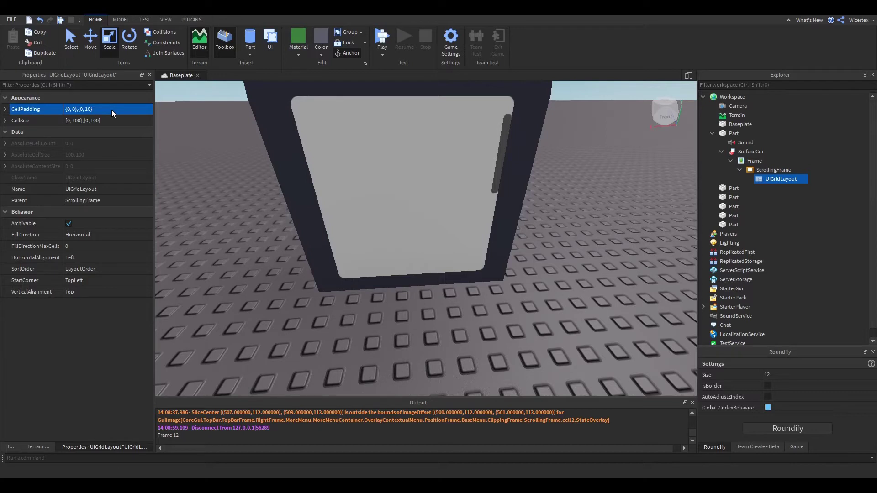
click(111, 109)
text(0,0,0,10)
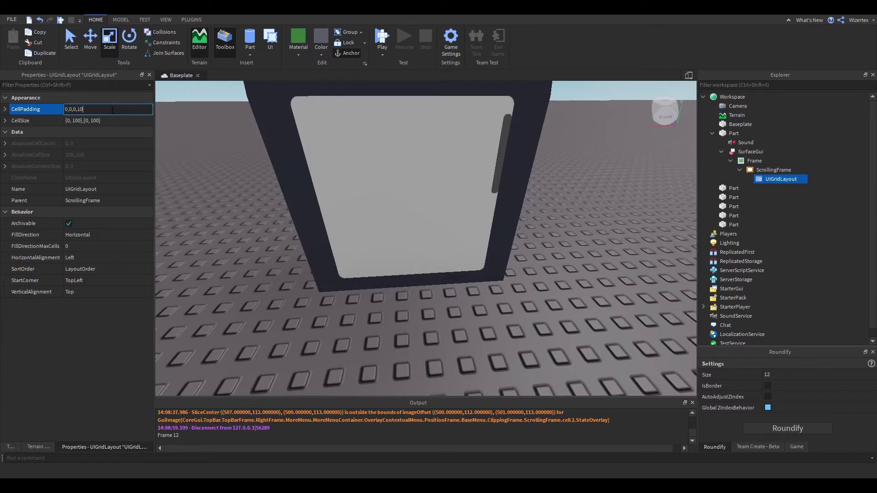
key(Return)
Set the UIGridLayout's cell size to {0.9, 0},{0.05, 0}.
click(107, 121)
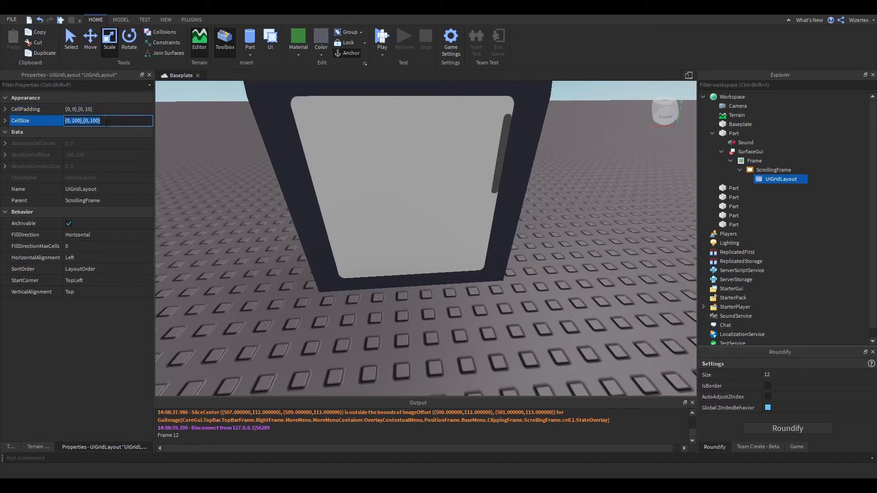
text(05)
key(Return)
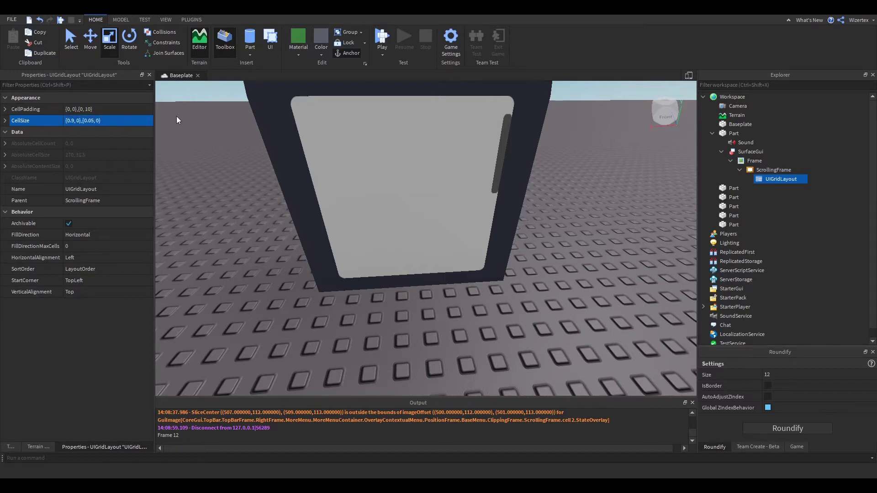
Add a Frame inside the ScrollingFrame, alongside the UIGridLayout.
click(773, 170)
click(797, 170)
text(Fra)
key(Return)
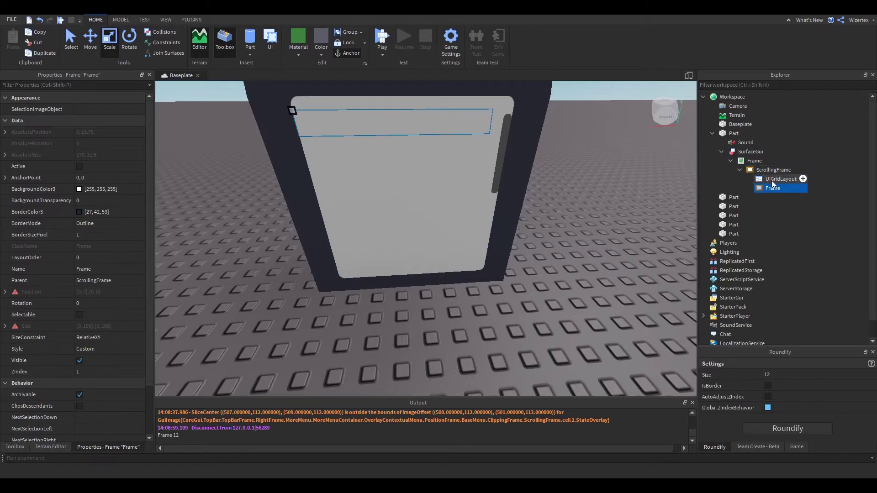
Increase the UIGridLayout's cell size to {0.9, 0},{0.1, 0}.
click(780, 179)
click(86, 119)
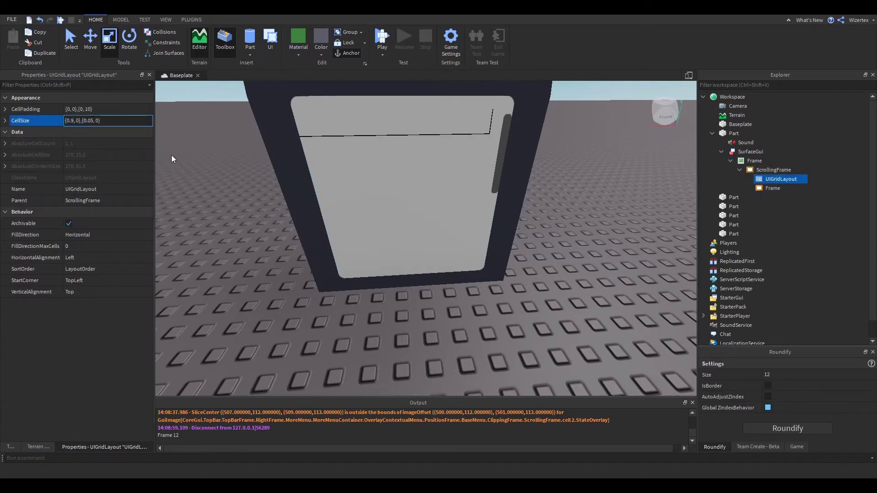
key(Delete)
key(BackSpace)
text(1)
key(Return)
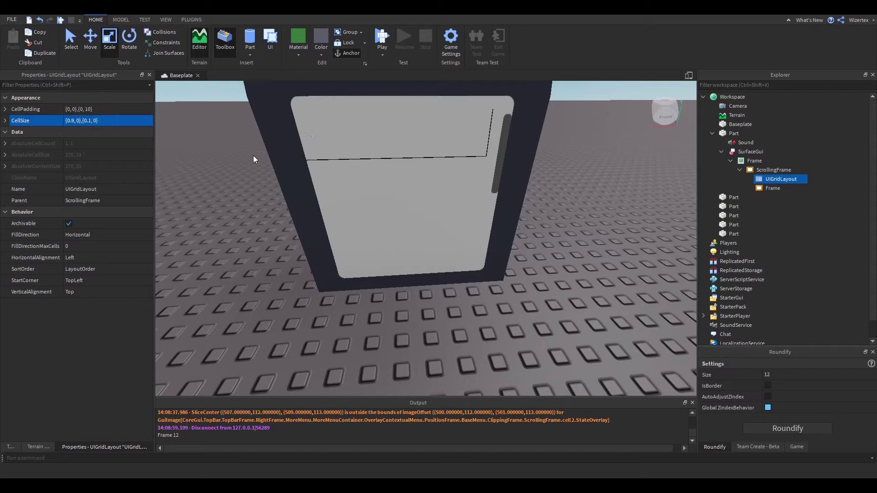
Set the UIGridLayout's horizontal alignment to Center.
click(773, 188)
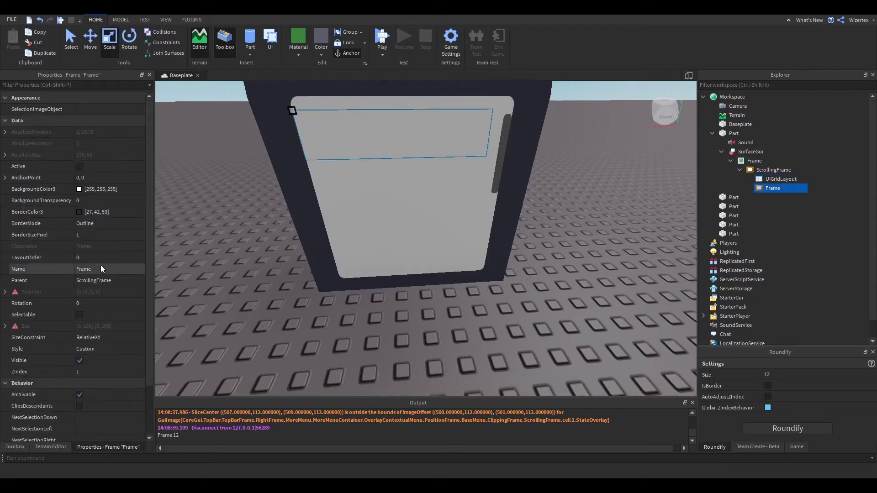
click(763, 178)
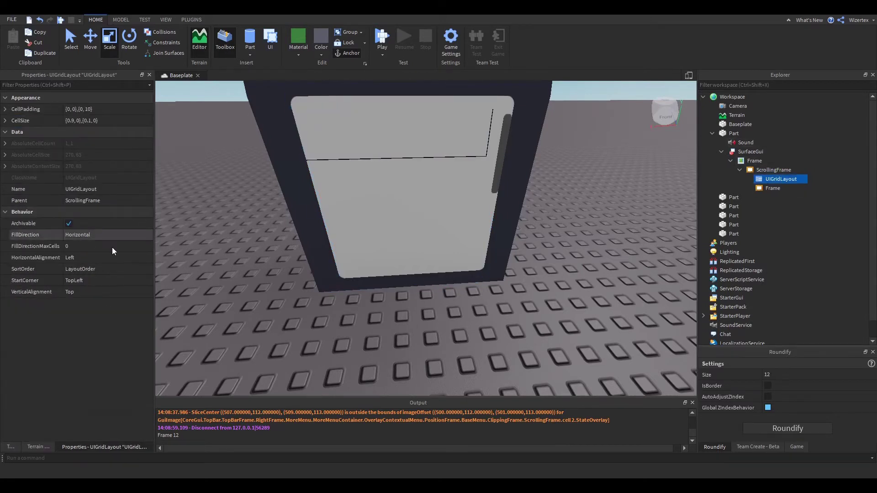
click(82, 256)
click(80, 268)
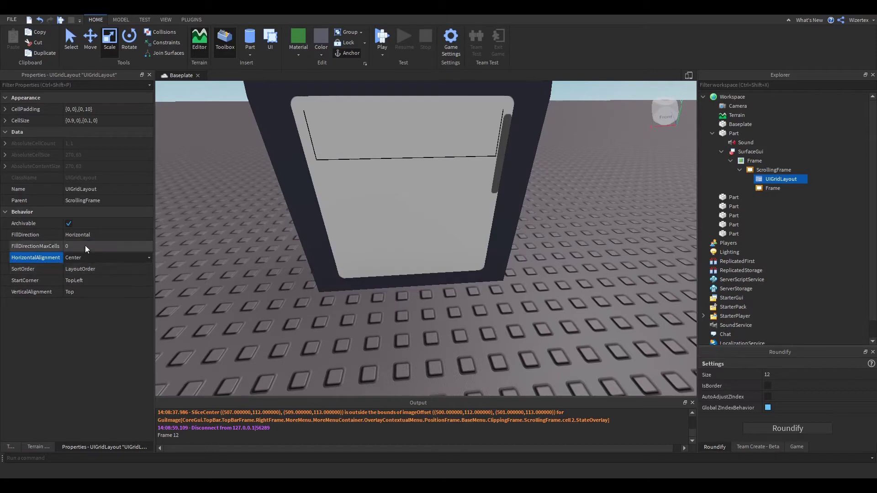
Round the corners of the Frame inside the ScrollingFrame with the Roundify plugin at size 12.
click(772, 188)
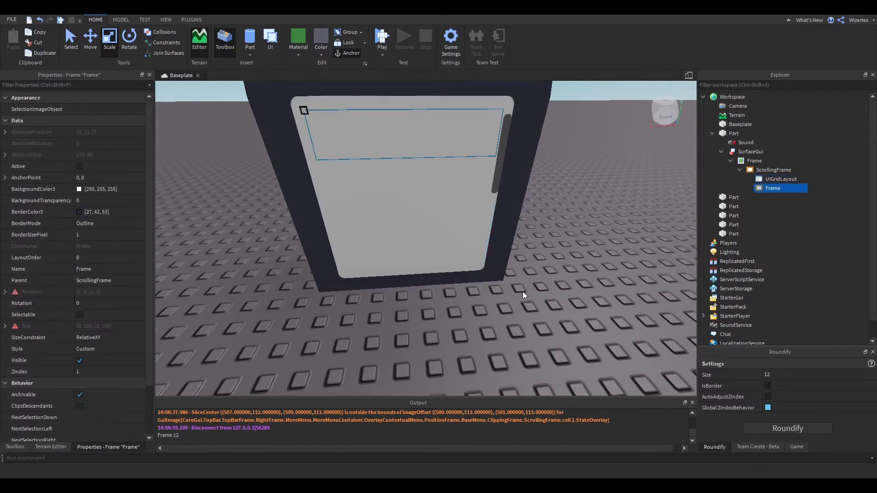
scroll(523, 292, down, 3)
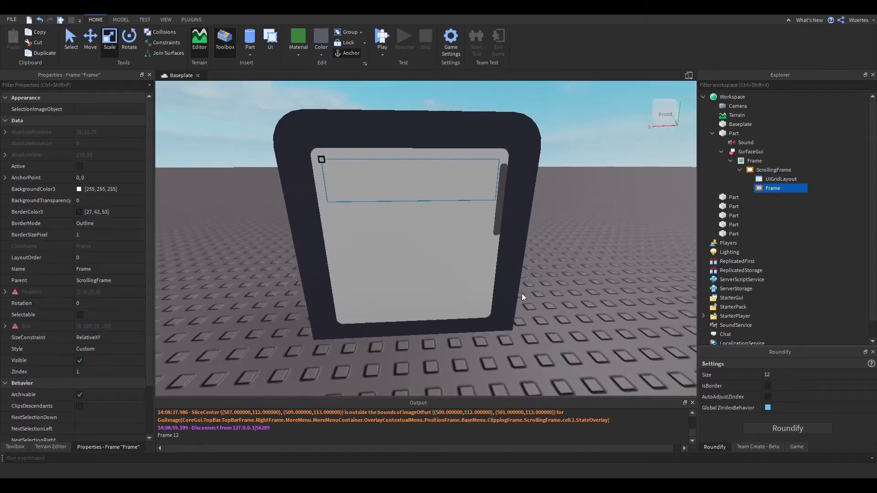
click(769, 429)
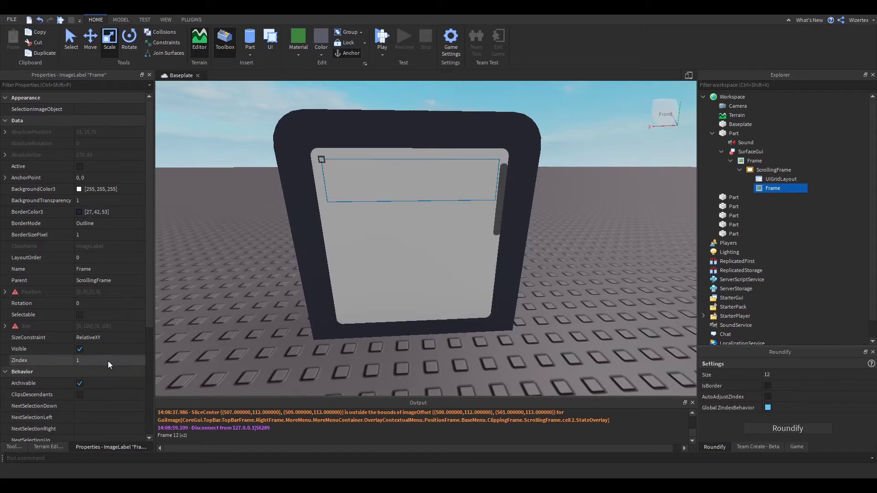
Set the image color of the rounded Frame in the ScrollingFrame to blue [0, 85, 255].
scroll(72, 364, down, 5)
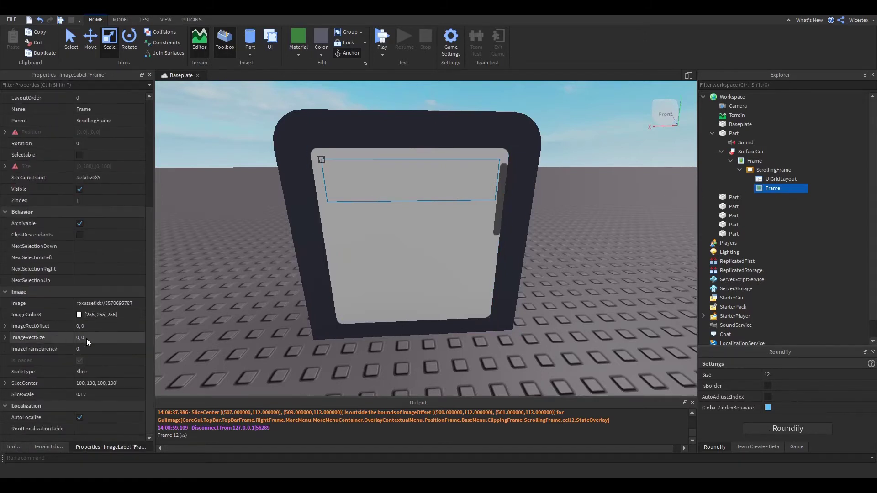
click(79, 314)
click(356, 198)
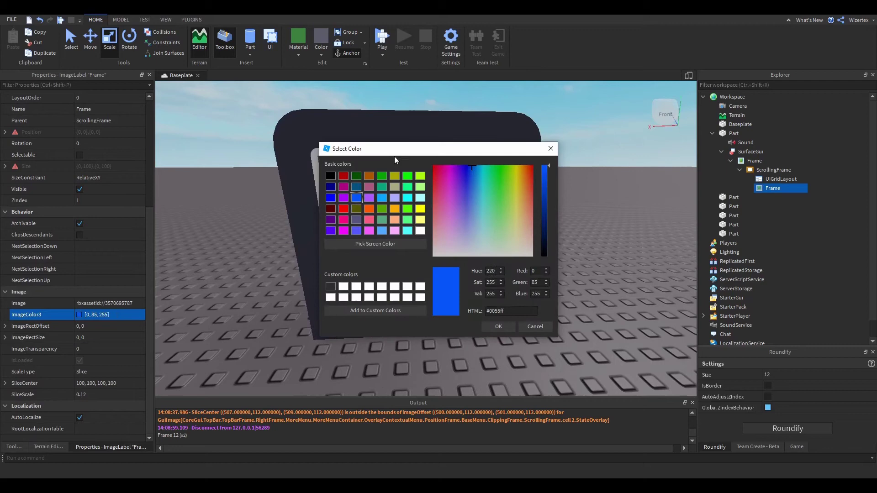
drag(428, 154, 521, 247)
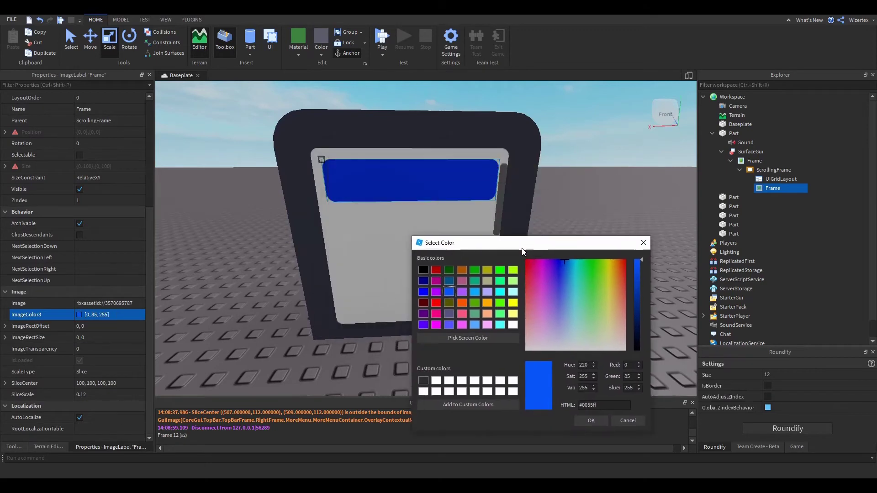
click(591, 421)
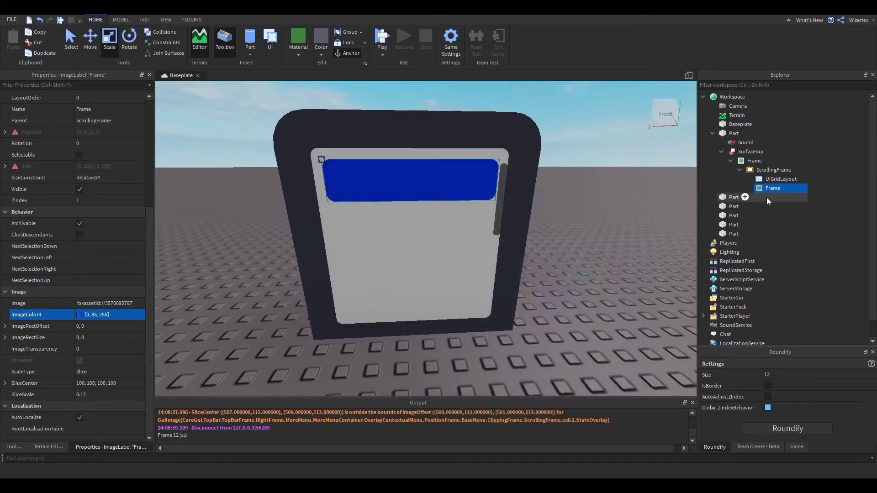
Add a TextButton inside the blue Frame.
click(787, 188)
text(Tex)
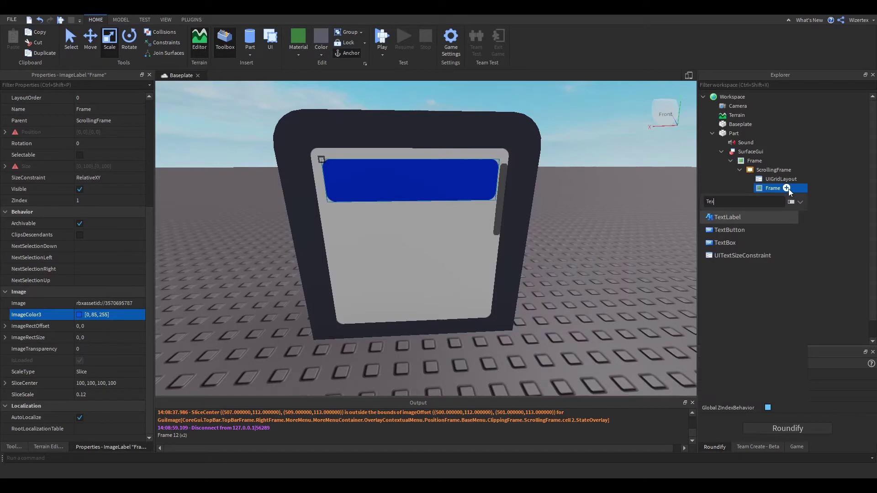
click(729, 230)
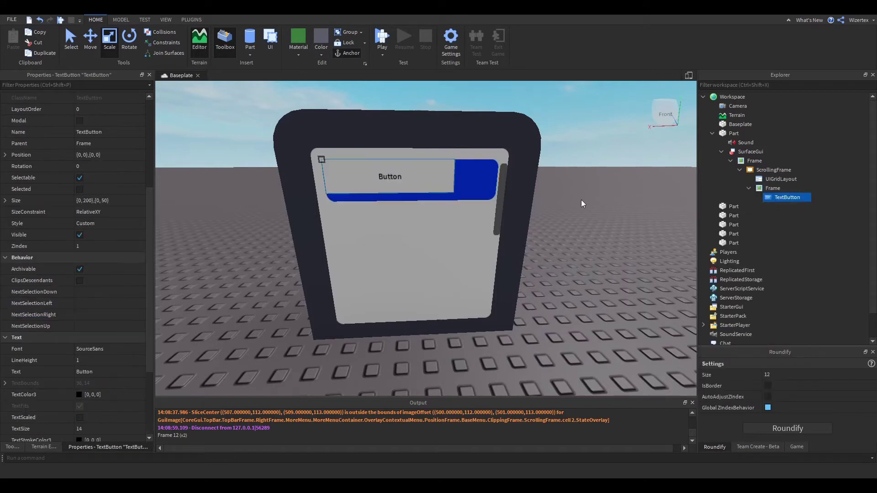
Set the TextButton's size to {1, 0},{1, 0} so it fills the blue Frame.
scroll(96, 320, up, 3)
click(109, 269)
text(1)
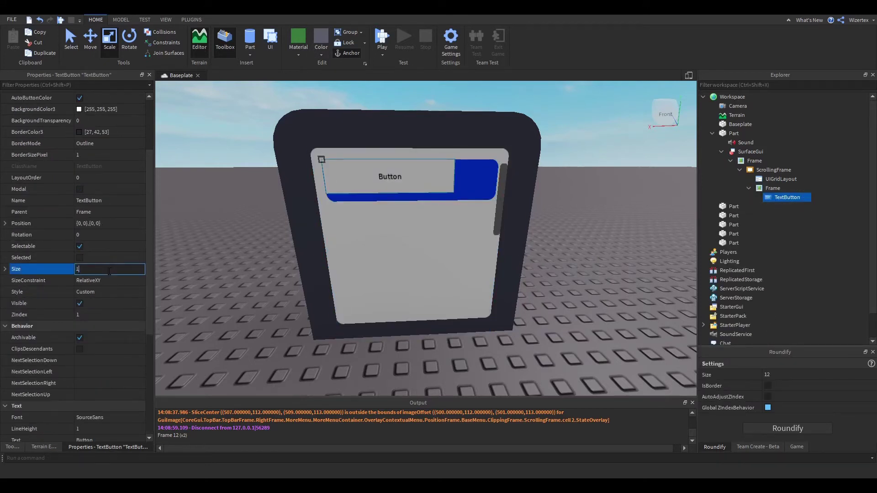
text(, 0},{1, 0)
key(Return)
scroll(97, 228, up, 3)
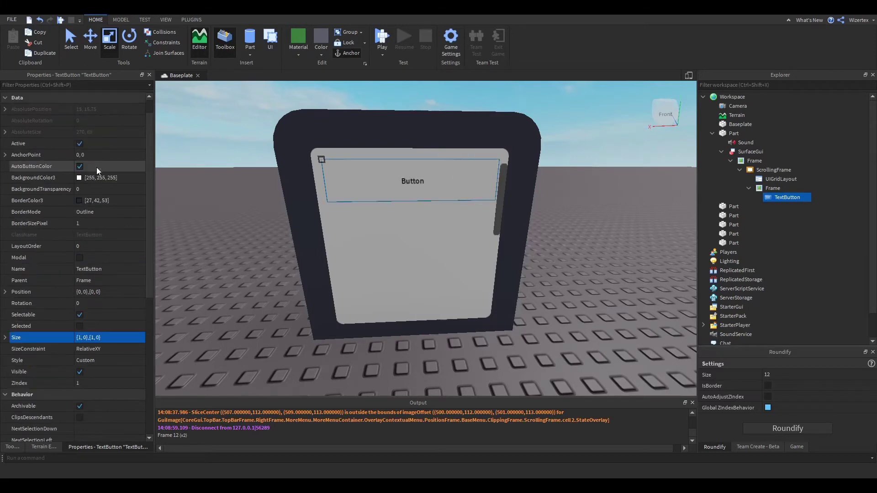
Make the TextButton's background fully transparent (1) and set its text size to 30.
click(85, 191)
scroll(97, 238, down, 5)
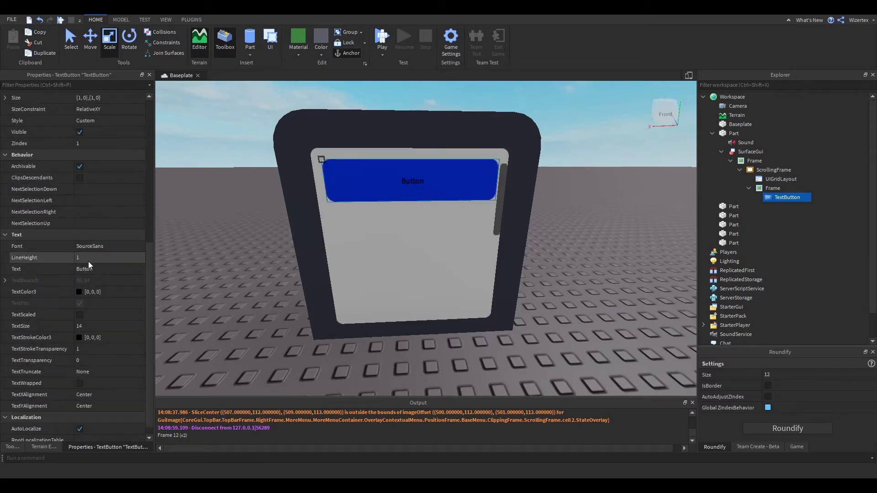
scroll(92, 311, down, 3)
click(93, 326)
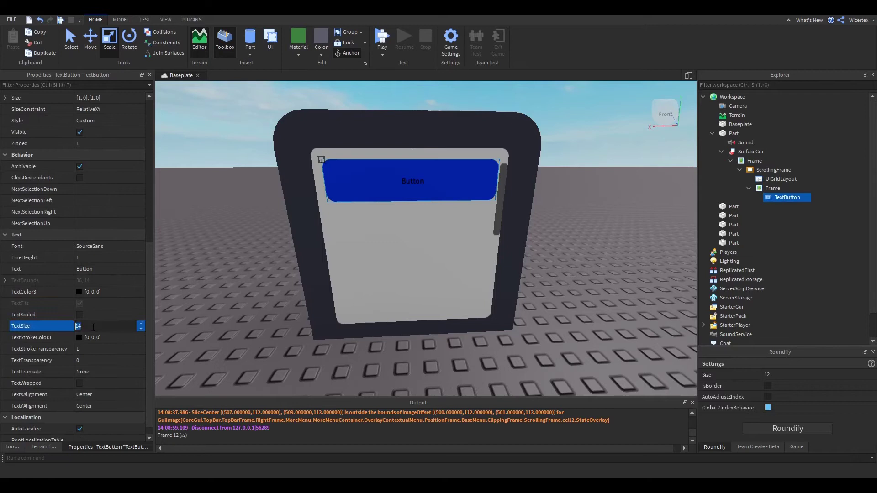
text(30)
key(Return)
Set the TextButton's font to GothamBold and its text color to white [255, 255, 255].
click(118, 246)
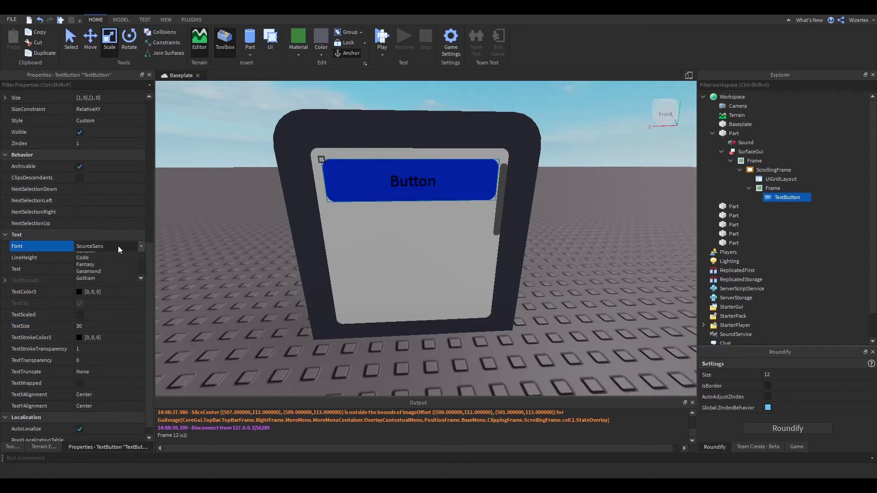
click(112, 270)
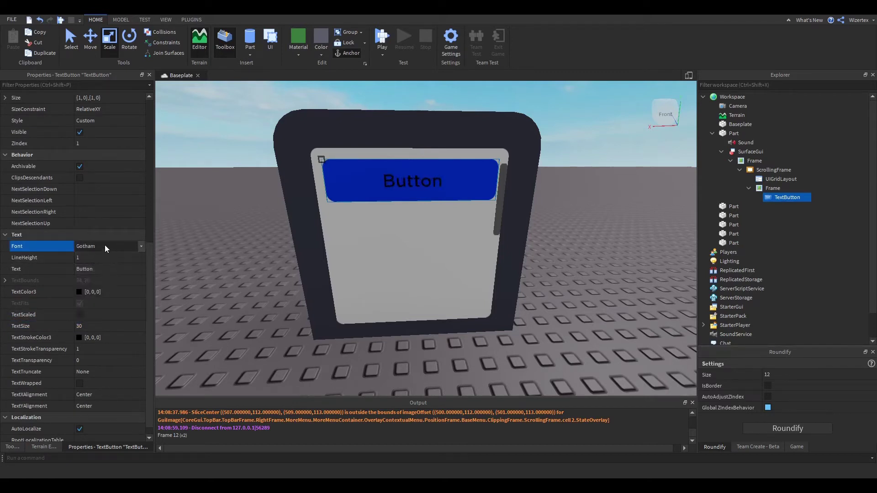
click(106, 245)
click(108, 282)
click(80, 292)
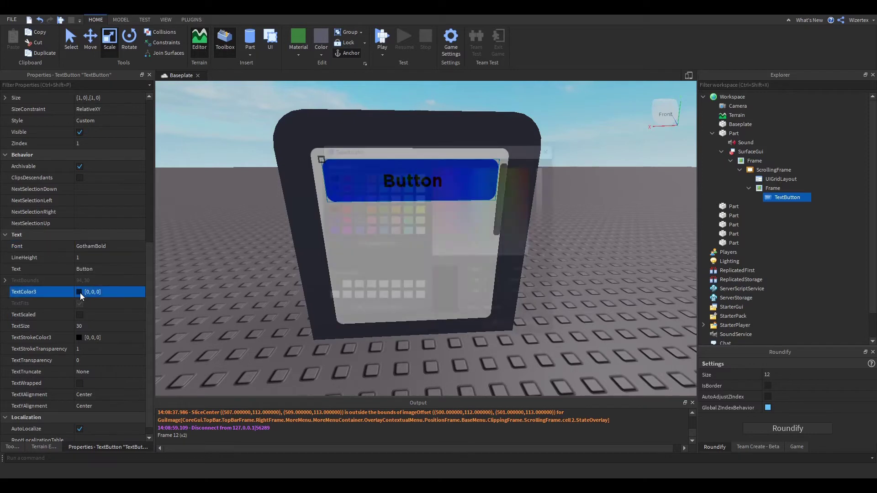
click(420, 230)
click(496, 327)
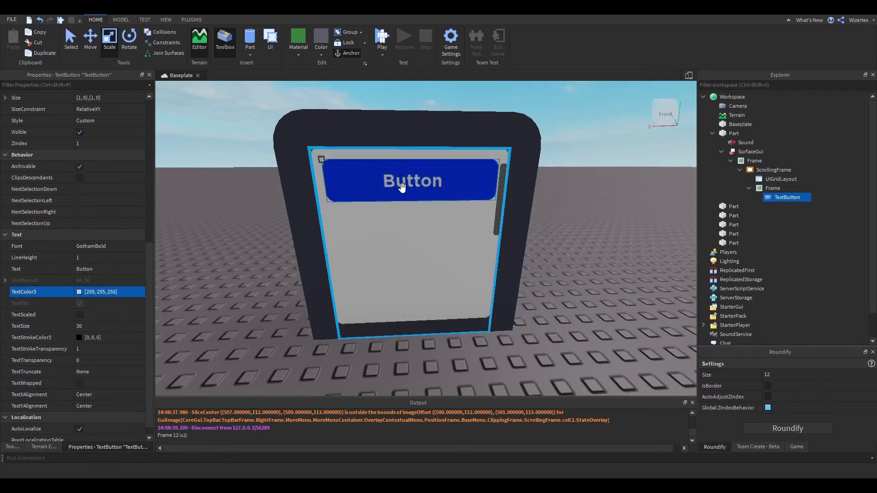
mouse_move(781, 200)
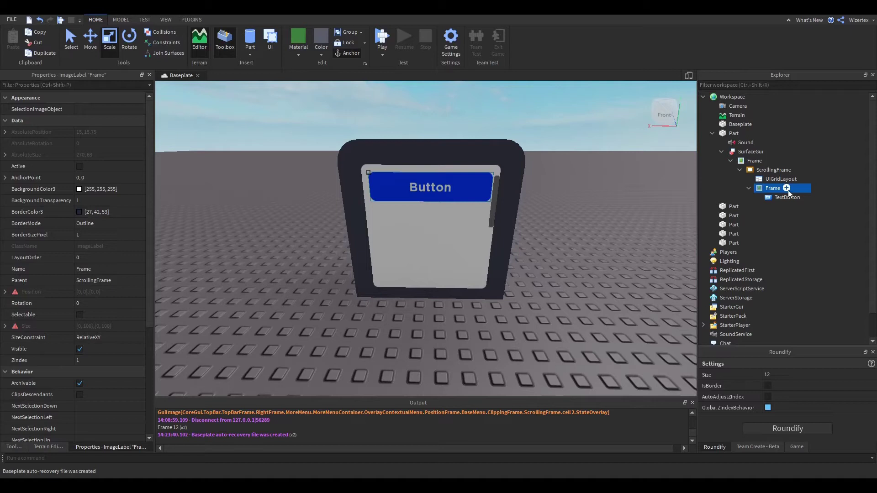
click(772, 189)
key(ctrl+v)
key(Return)
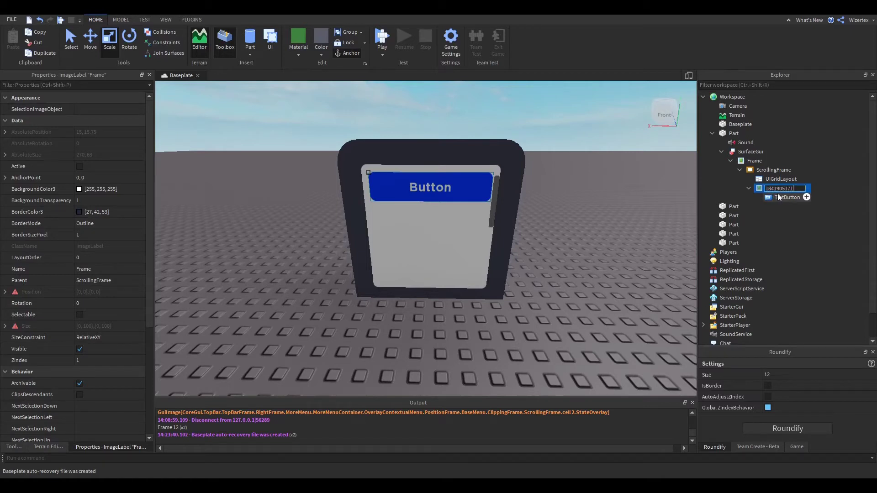
click(779, 197)
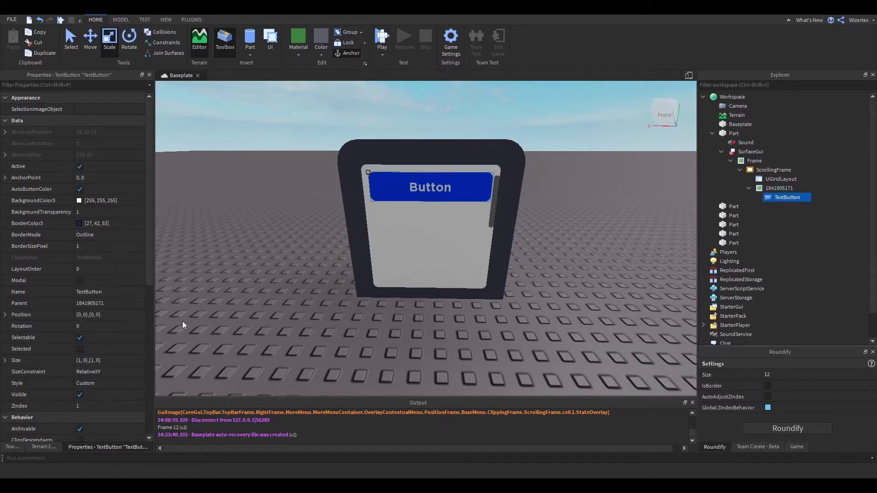
scroll(105, 330, down, 10)
click(87, 258)
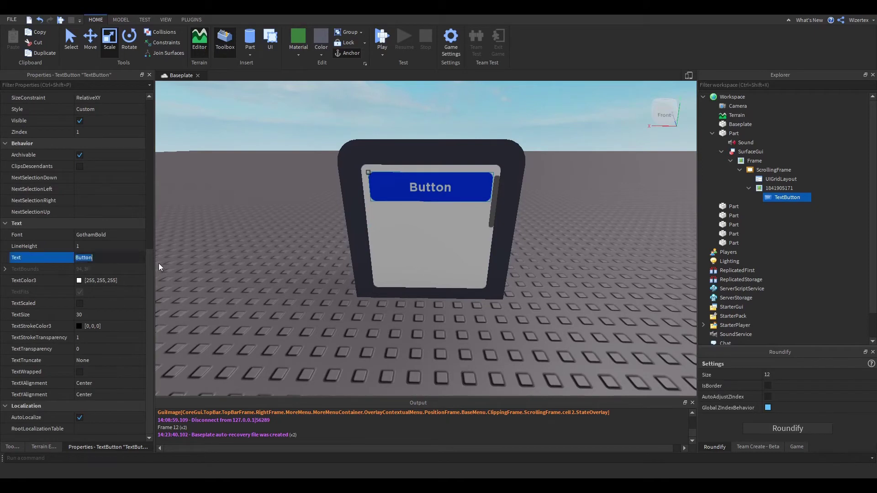
text(Collider)
key(Return)
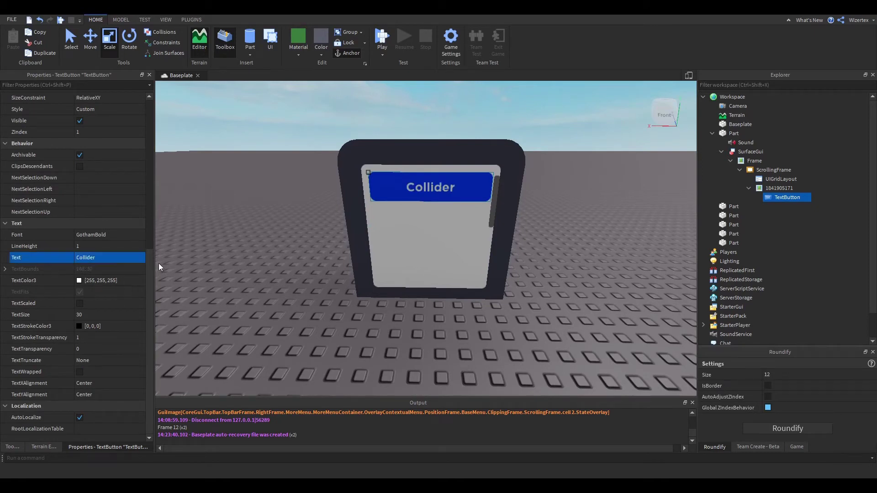
click(764, 189)
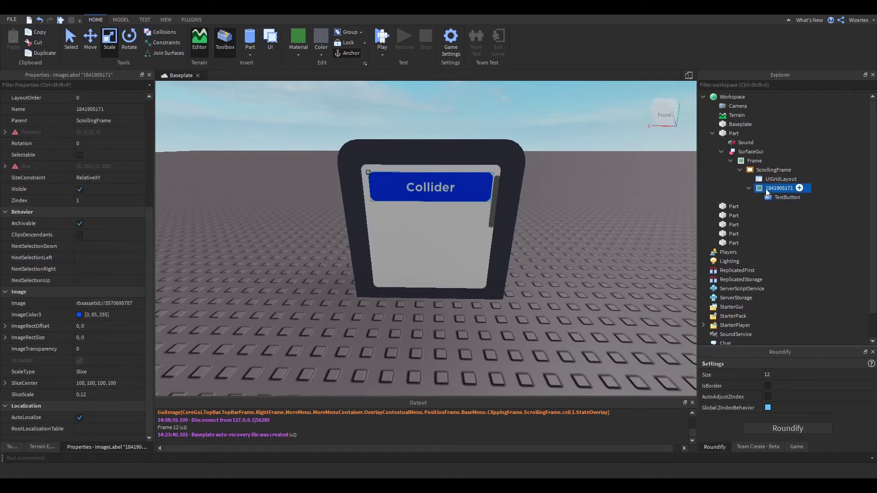
right_click(766, 189)
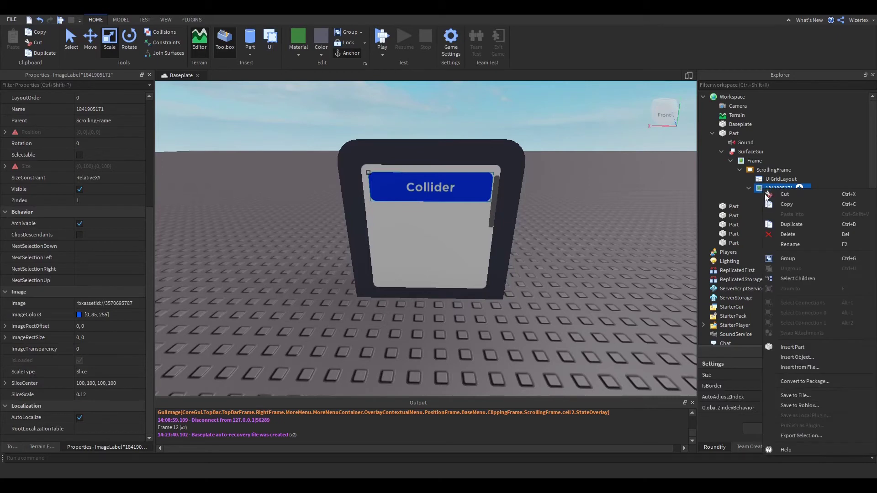
click(778, 224)
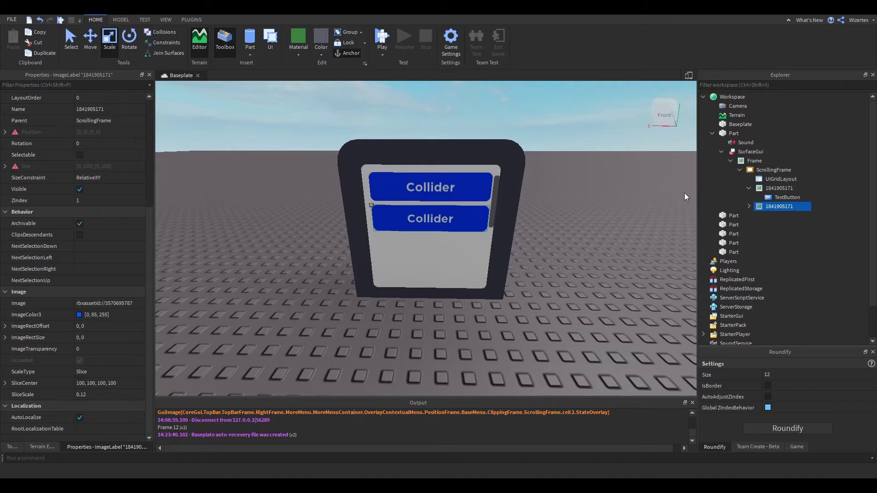
click(749, 206)
key(F2)
key(ctrl+v)
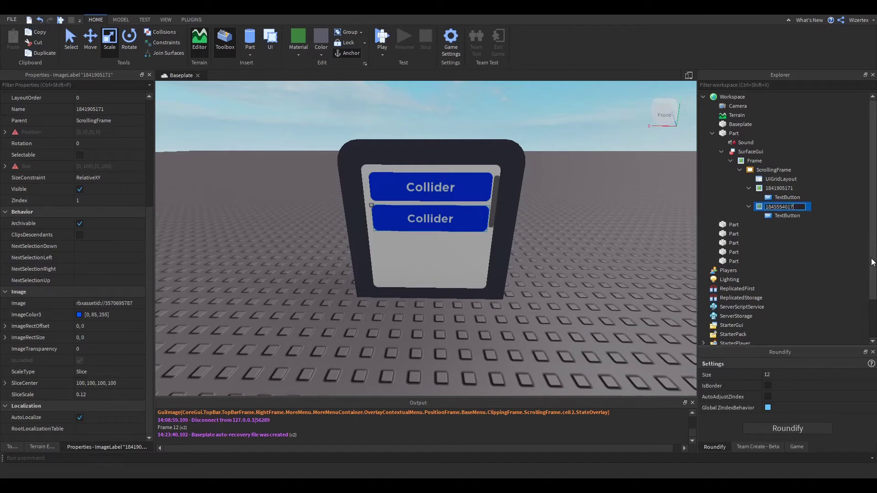
key(Return)
click(782, 216)
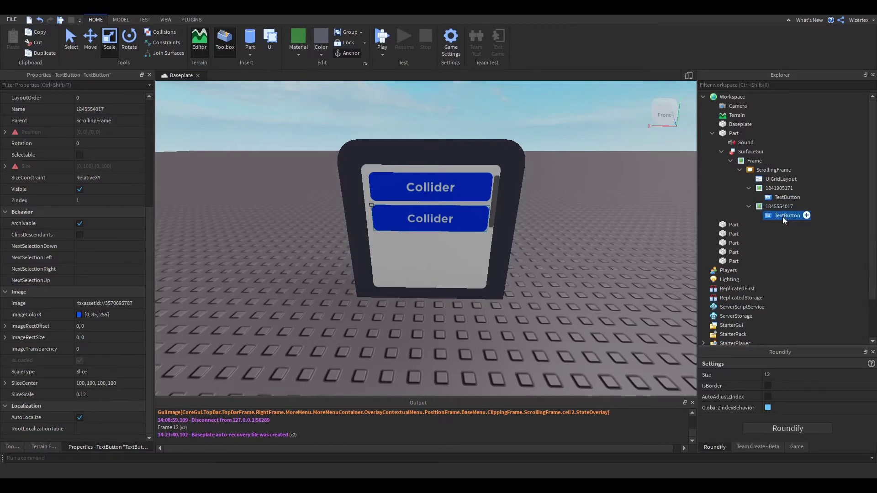
key(F2)
key(Escape)
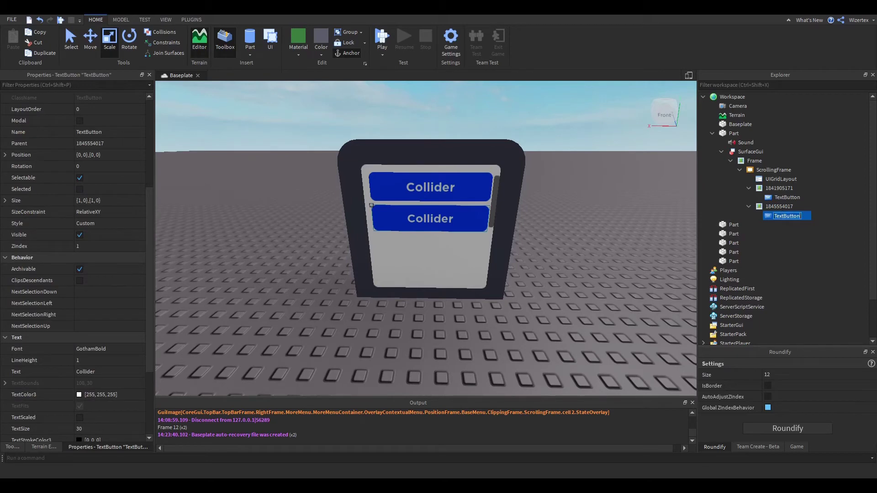
click(91, 371)
text(Uptown)
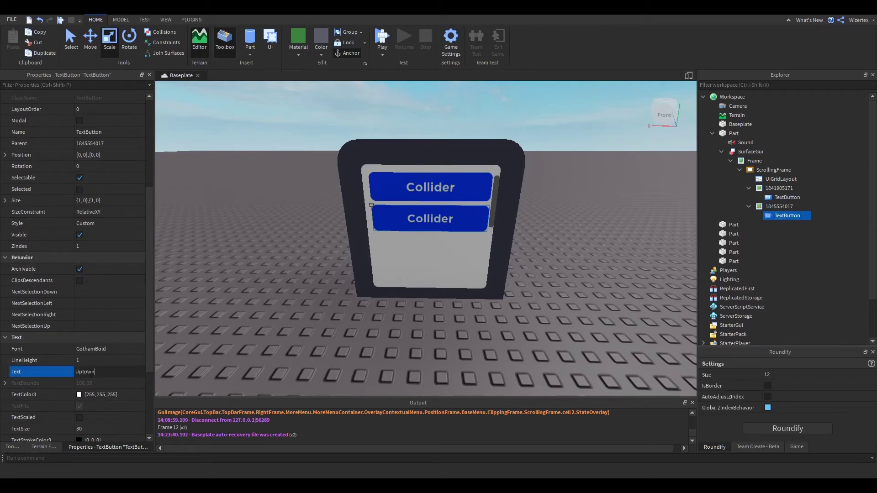
key(Return)
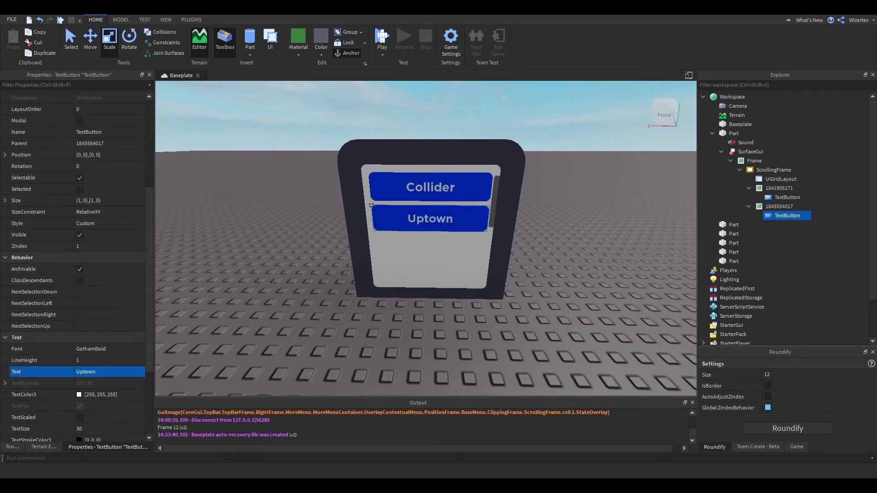
click(769, 206)
key(ctrl+d)
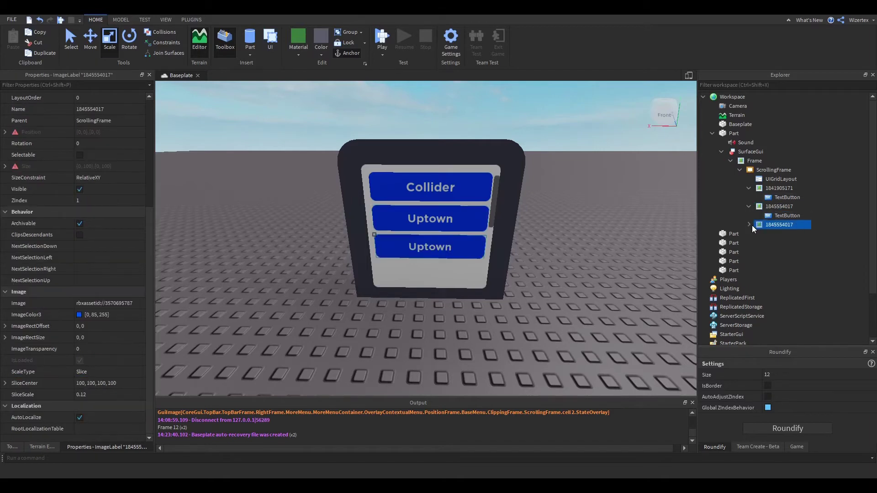
key(F2)
key(ctrl+v)
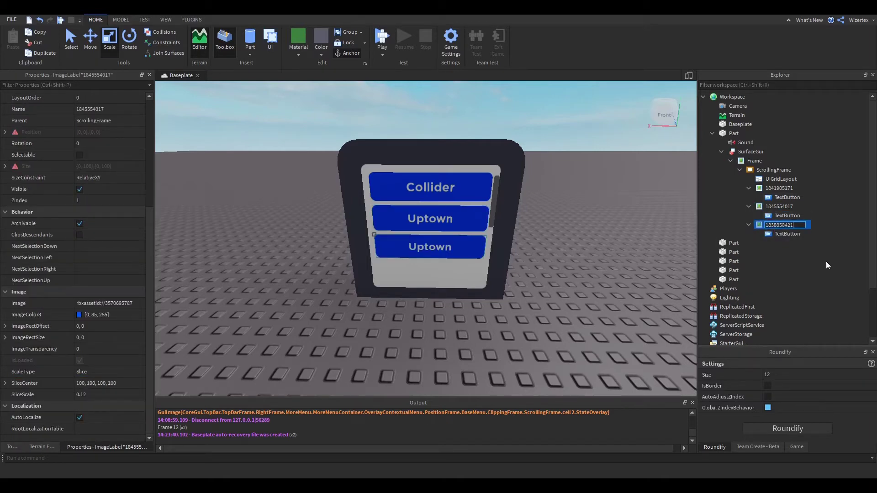
key(Return)
click(784, 233)
scroll(43, 341, down, 3)
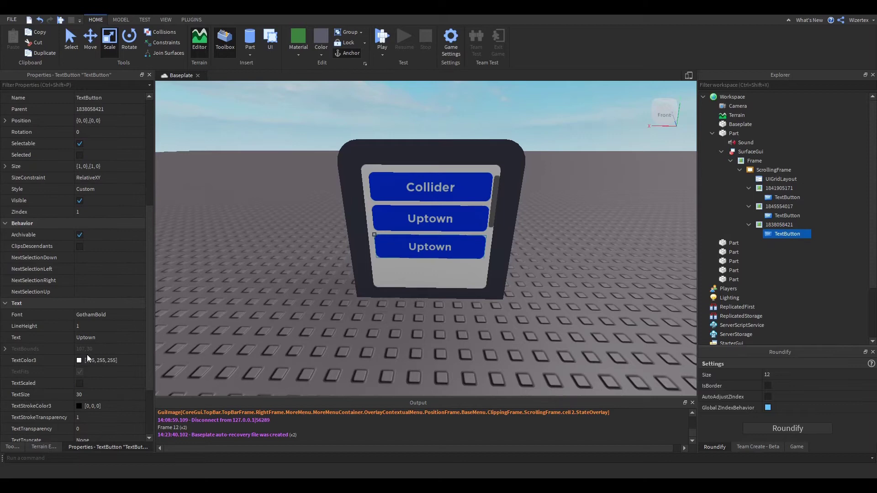
click(91, 338)
text(Wired)
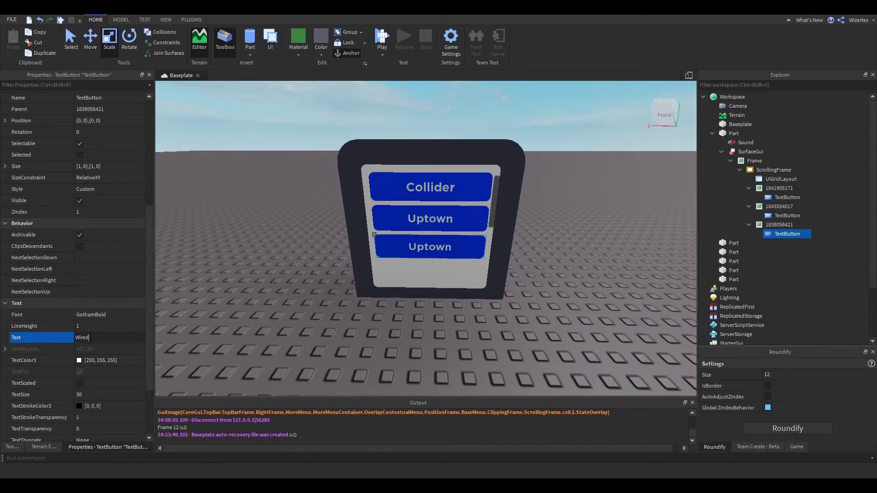
text( Ior Wonder)
key(Return)
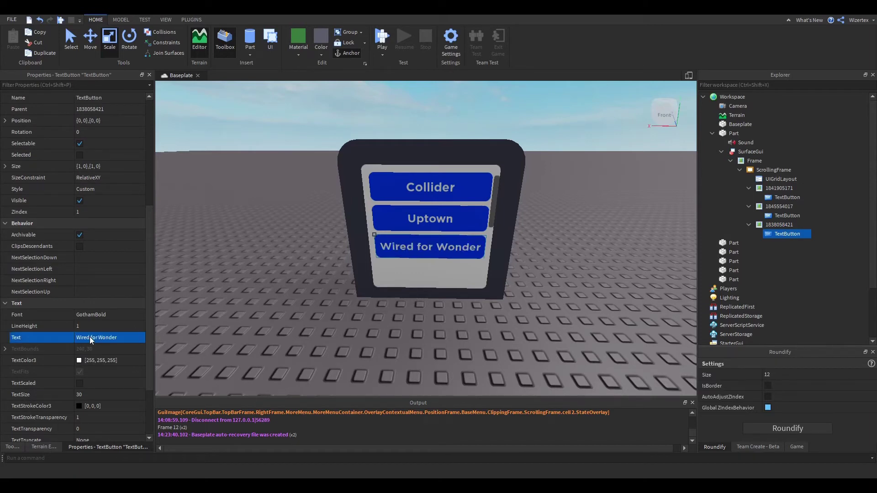
click(779, 225)
key(ctrl+d)
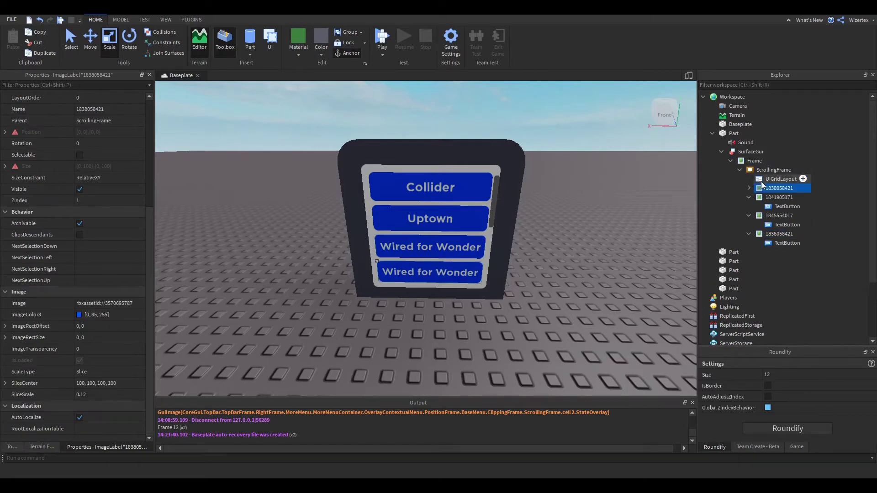
key(ctrl+v)
key(Return)
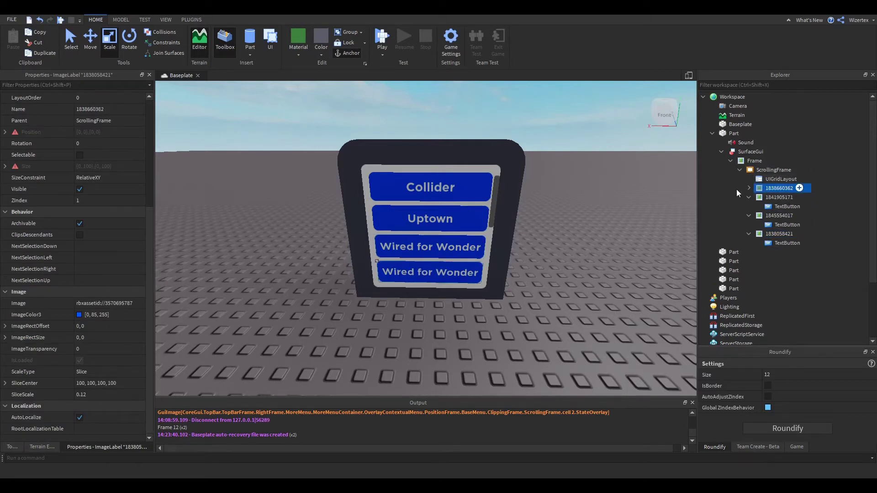
click(749, 187)
click(771, 197)
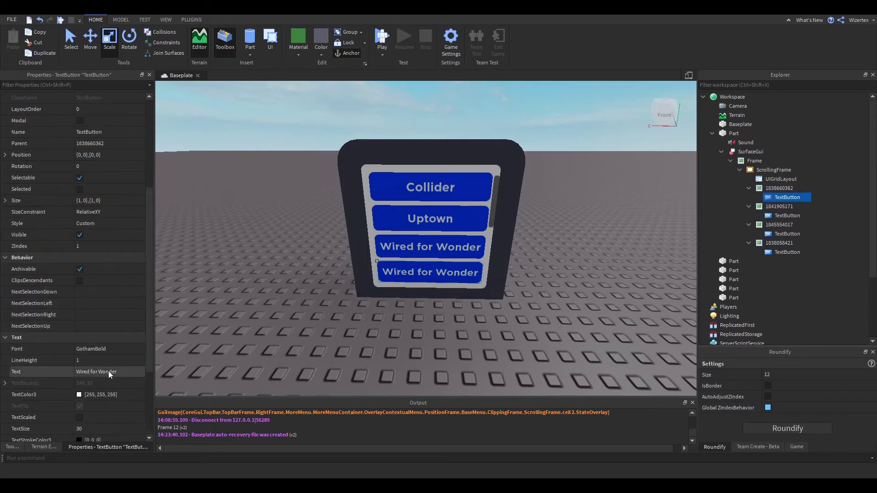
click(109, 372)
text(Do it)
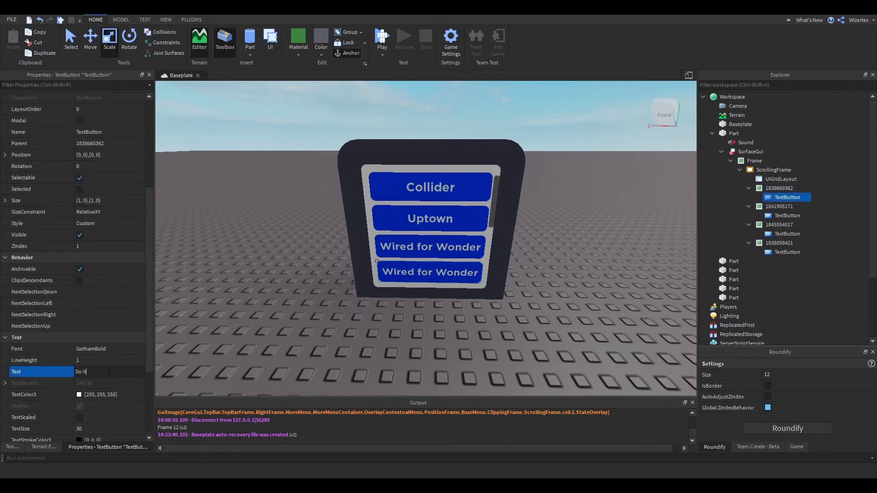
key(Return)
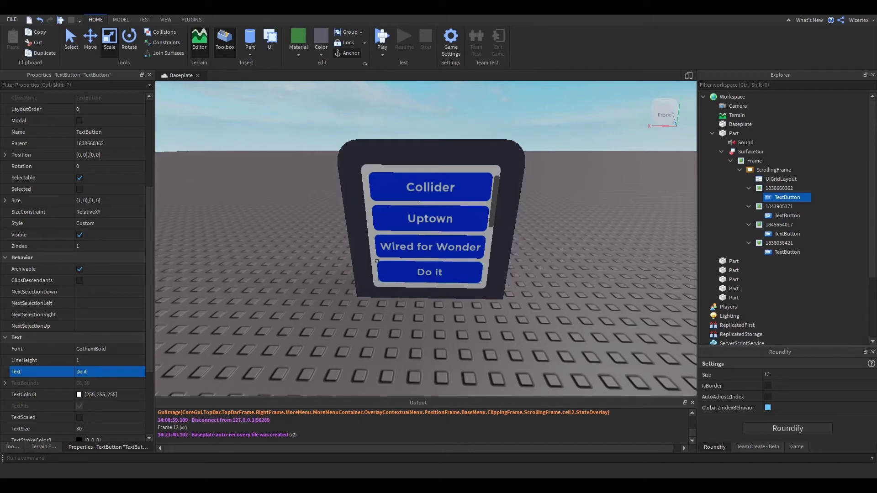
Add a Script to the Frame directly under the SurfaceGui.
click(772, 170)
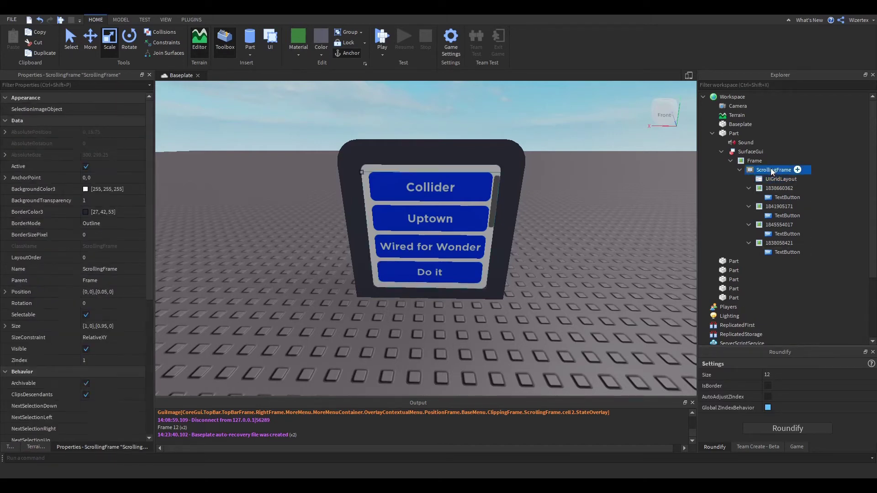
click(768, 160)
text(sc)
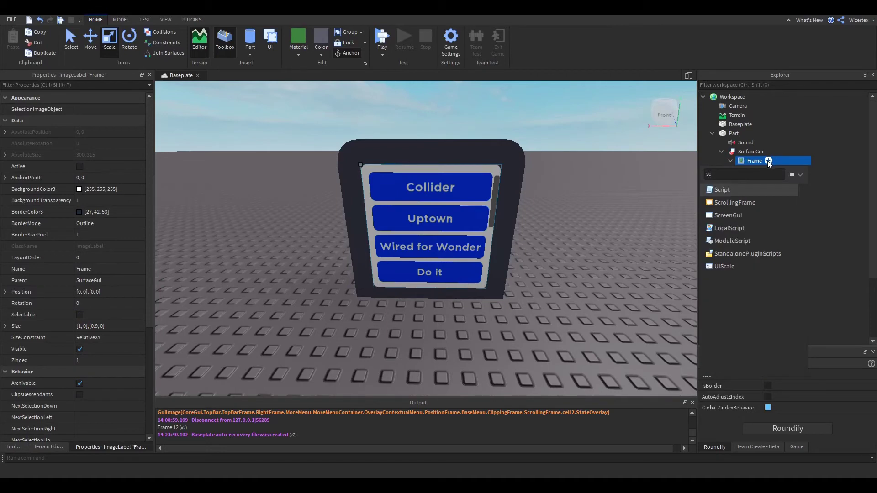
click(734, 190)
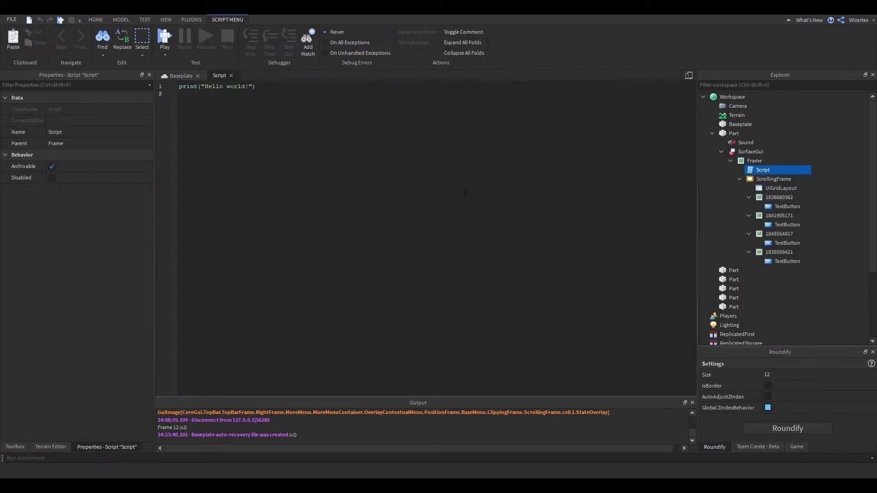
Replace the script's default code with a "for i,v in pairs(script.Parent.ScrollingFrame:GetChildren()) do" loop closed by end.
key(ctrl+a)
key(BackSpace)
text(for i,v in pairs()
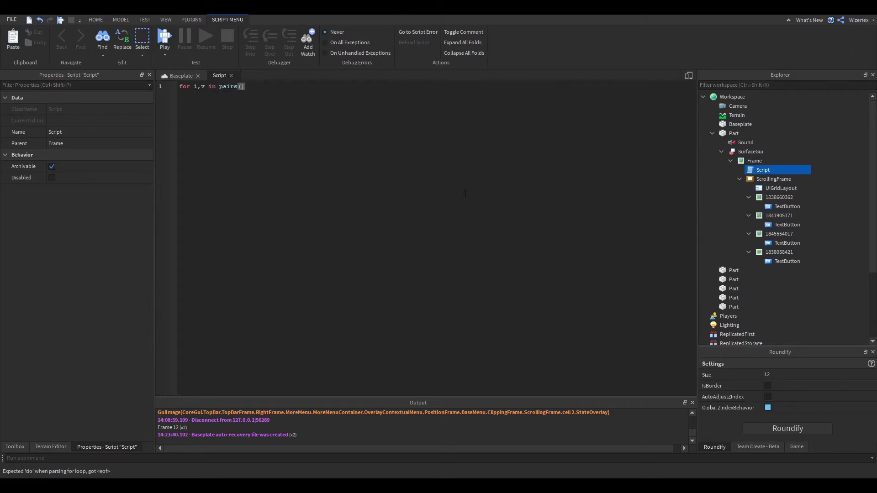
text(script.Parent.Sc)
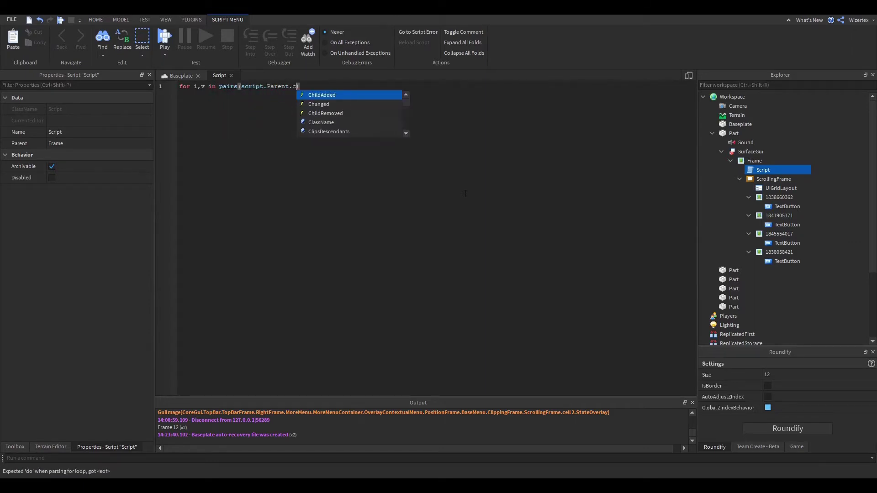
text(rollingFrame)
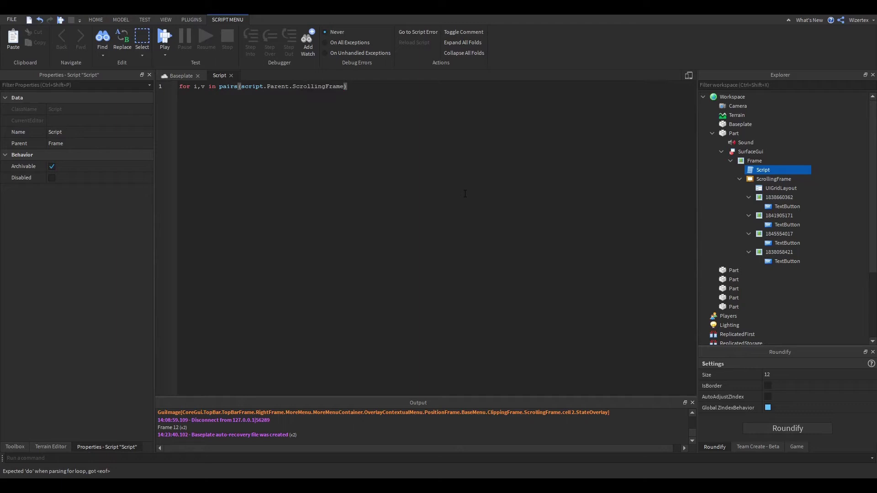
text(:GetChildren()) do)
key(Return)
key(Return)
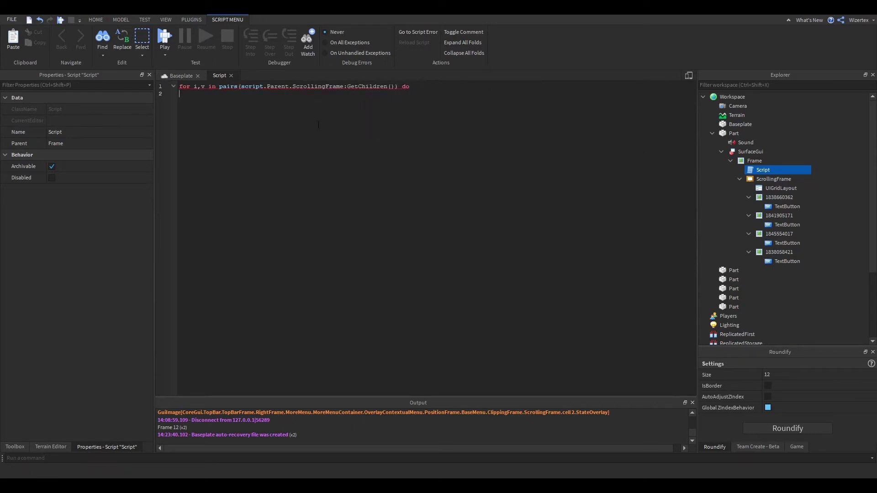
text(end)
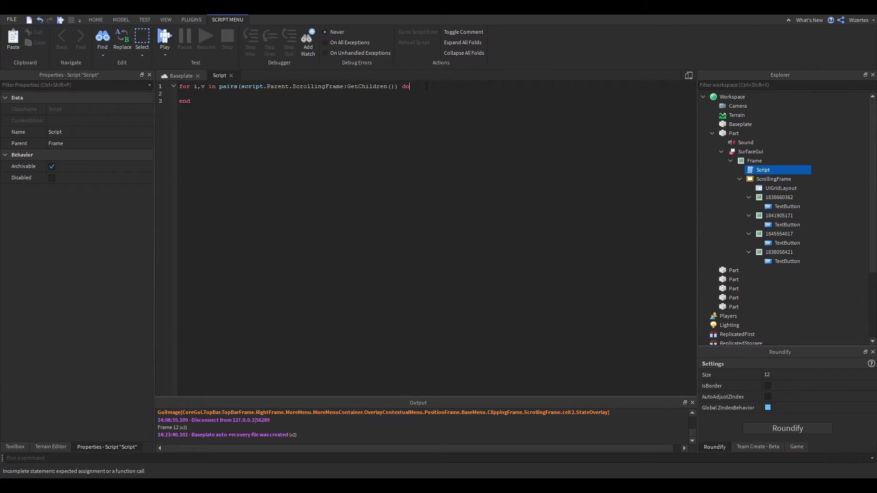
Add the comment "-- Loops through everything in our ScrollingFrame" after the for loop's do.
text( -- Loops thr)
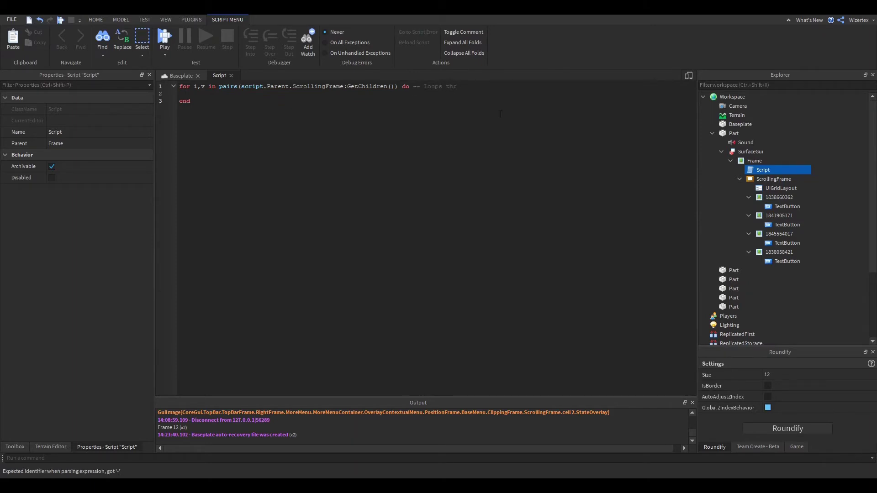
text(ough everythi)
text(ng)
key(ctrl+BackSpace)
text(everyt)
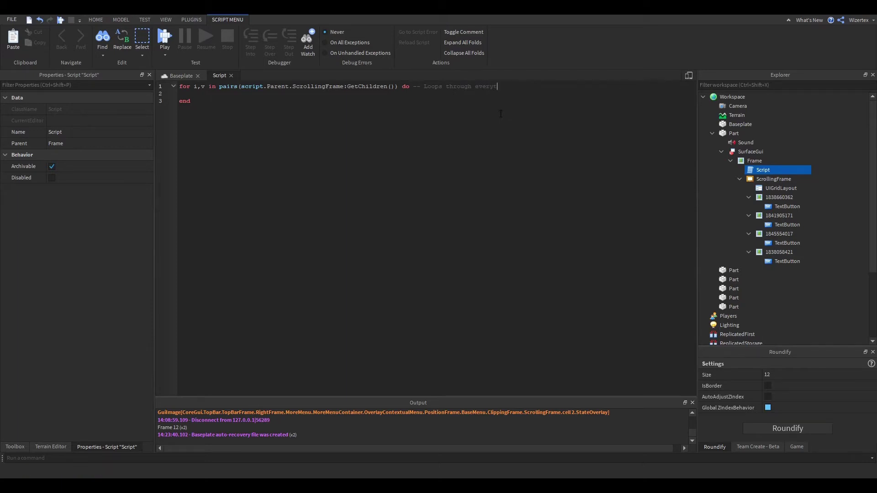
text(hing in our ScrollingFrame)
Write an "if v:IsA("ImageLabel") then" block closed by end inside the loop.
text(if v:)
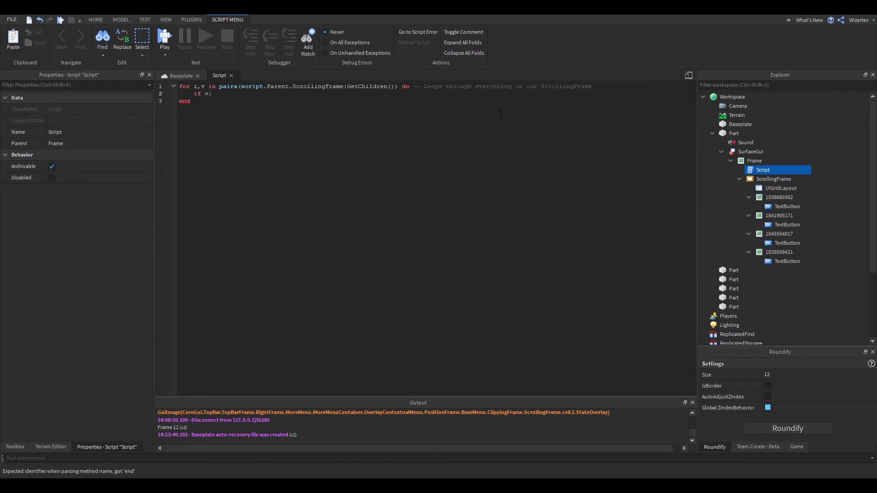
text(IsA("ImageLabel")
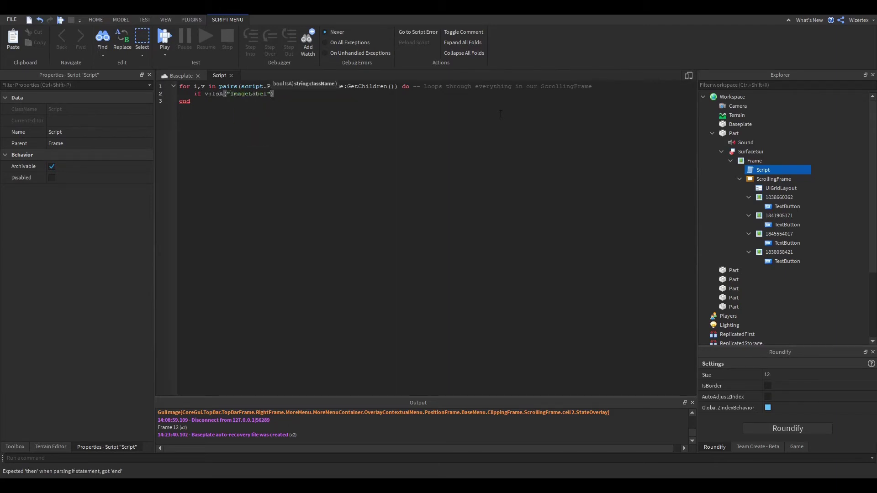
click(779, 197)
click(779, 234)
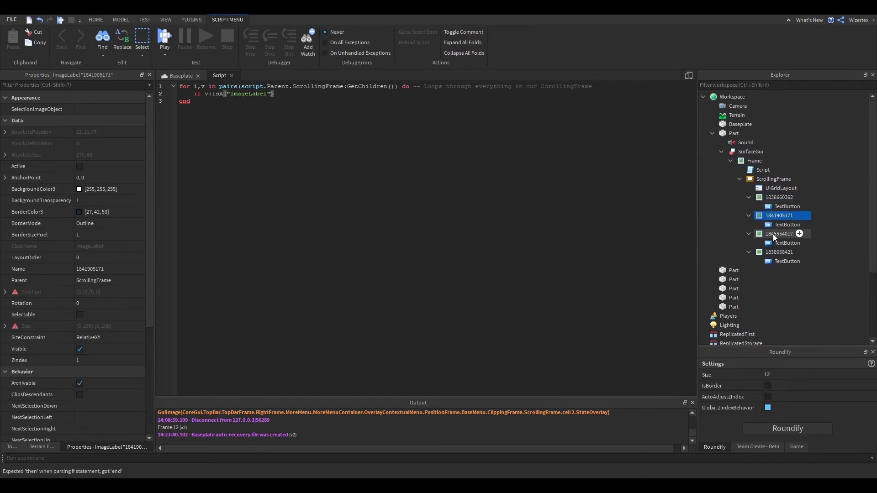
click(286, 93)
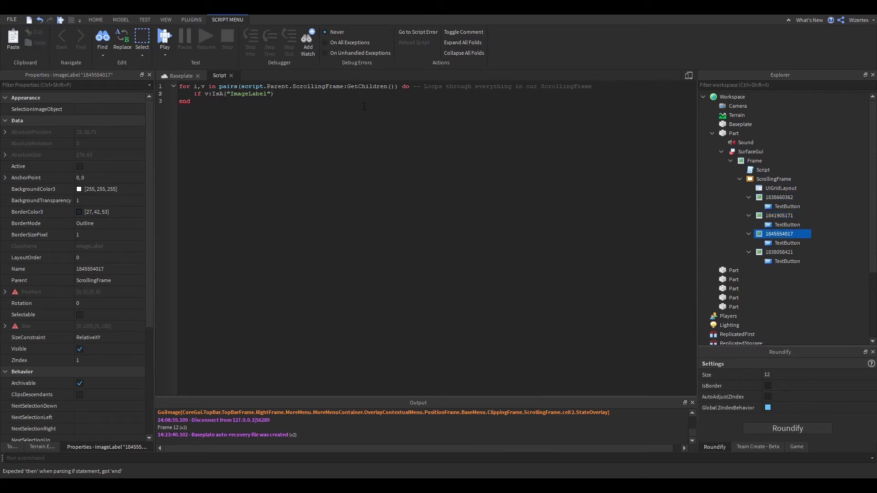
text(then)
key(Return)
key(Return)
text(end)
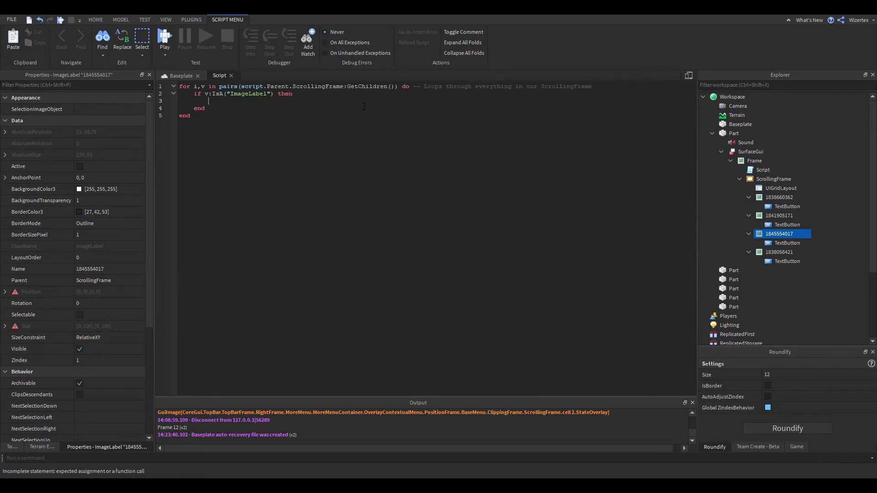
Comment the if line with "Checks if this is an ImageLabel (for example, we don't UIGridLayout to be considered as a button)".
text(vhecks if this is an ImageLabel (f)
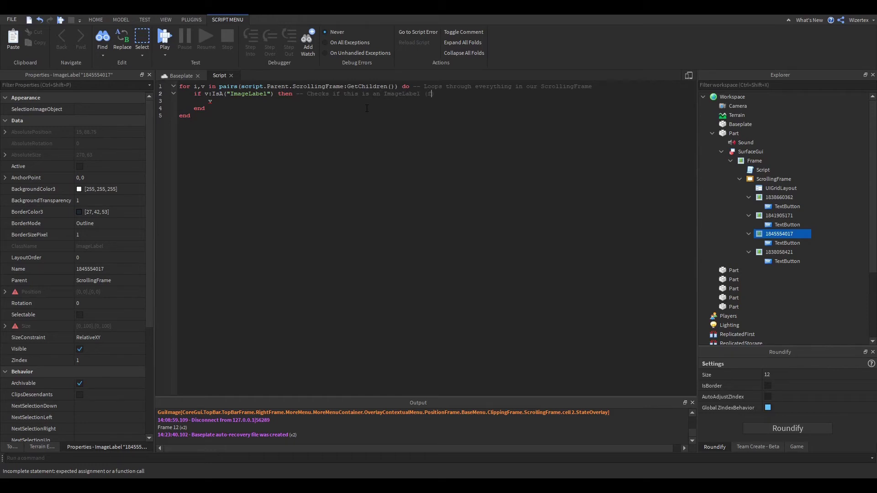
text(or example, so we don't)
key(BackSpace)
key(BackSpace)
key(BackSpace)
text(UIGridLayout to be considered as a button)
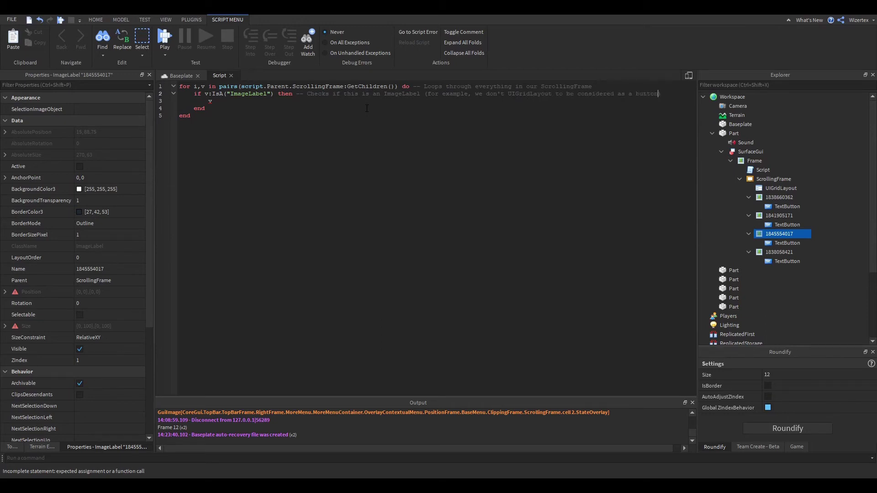
Inside the if block, connect an empty function to v.Button.MouseButton1Click and close it with end).
key(Return)
key(BackSpace)
text(.Button.MouseButton1Click:Connect)
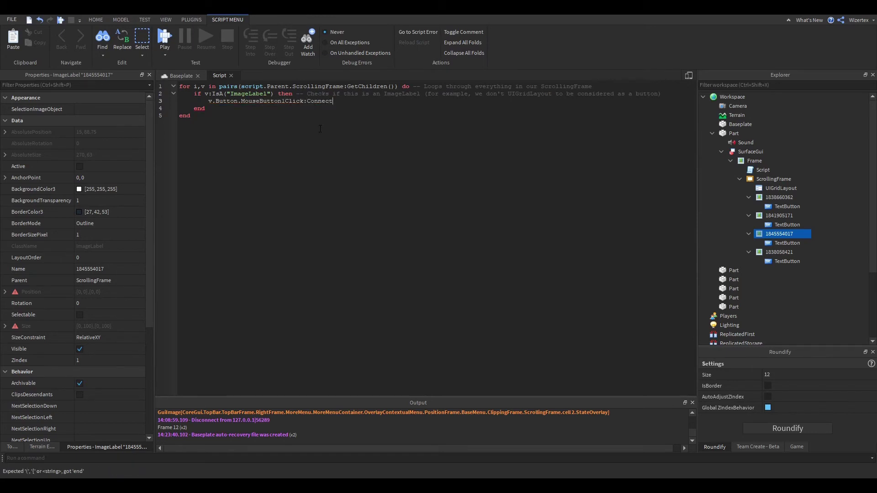
text((function()))
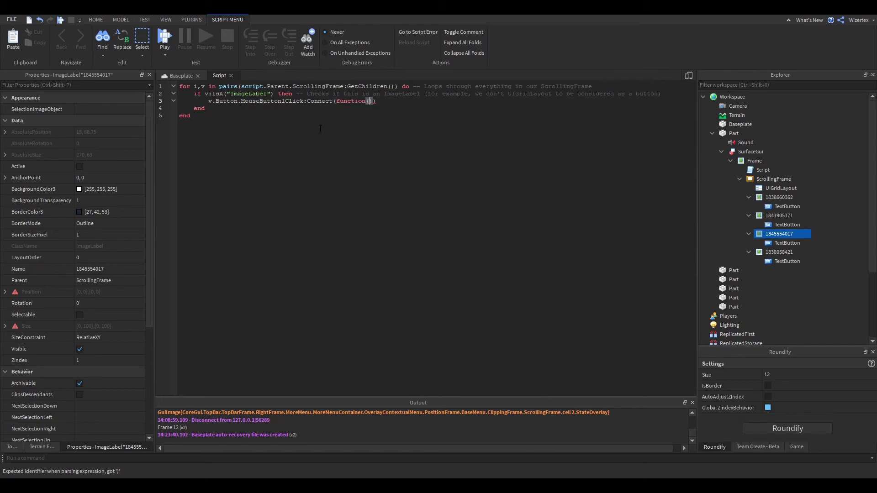
key(Return)
key(Up)
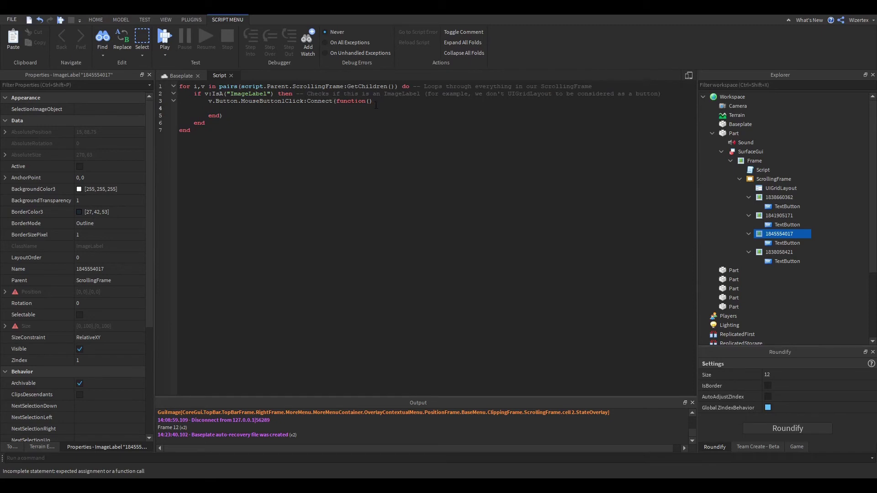
Comment the MouseButton1Click line with "-- Will fire when someone clicks a button that's in the Scrolling Frame".
click(419, 101)
text(-- Will fire when some)
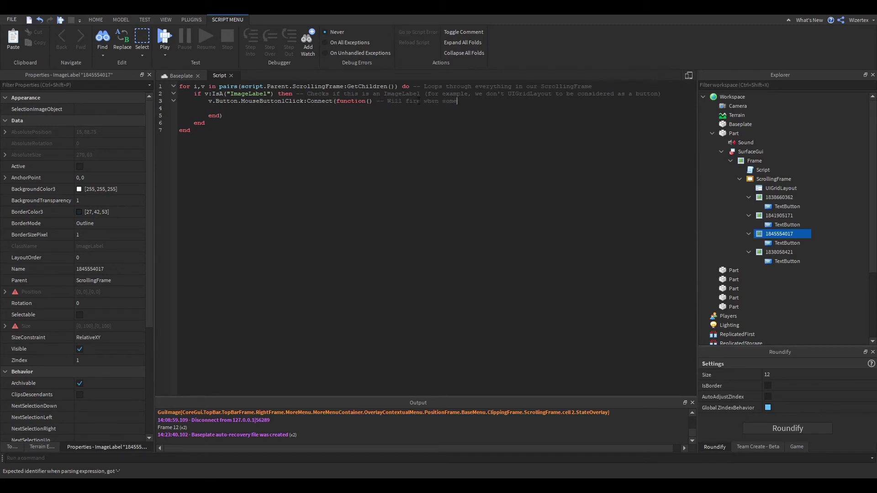
text(one clicks a button i)
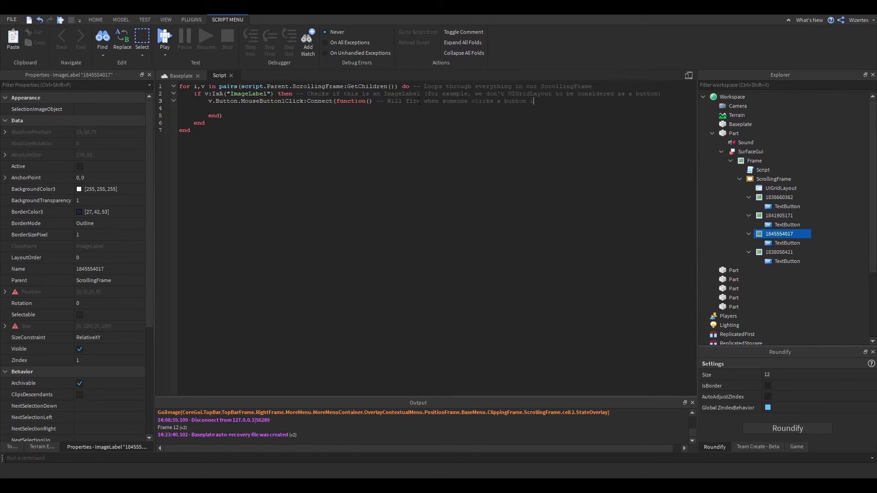
text(n the Scrolling Frame)
click(529, 101)
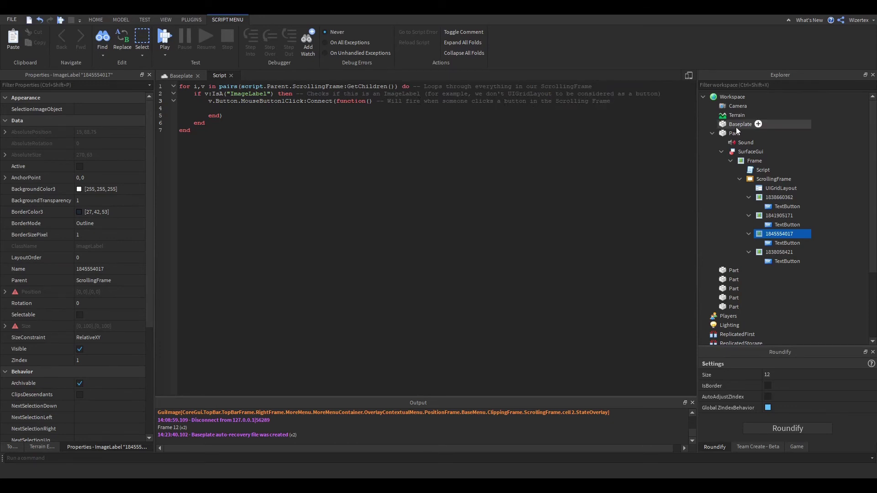
text(thats')
key(BackSpace)
key(BackSpace)
key(BackSpace)
text('s )
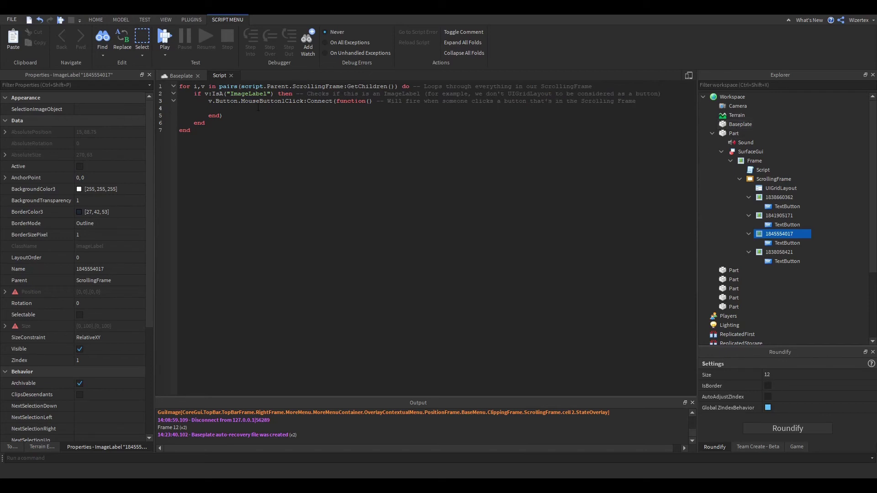
Start the click function's body with a reference to script.Parent.Parent.Parent.Sound.SoundId.
text(script.Pa)
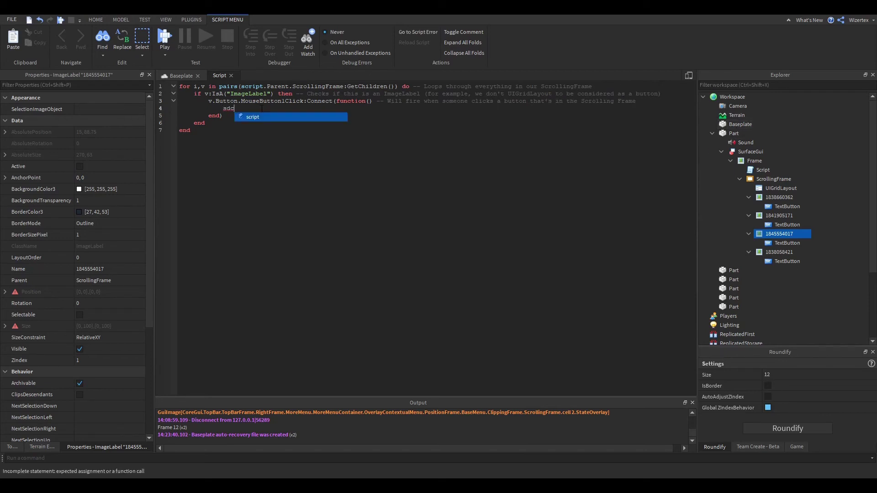
key(Tab)
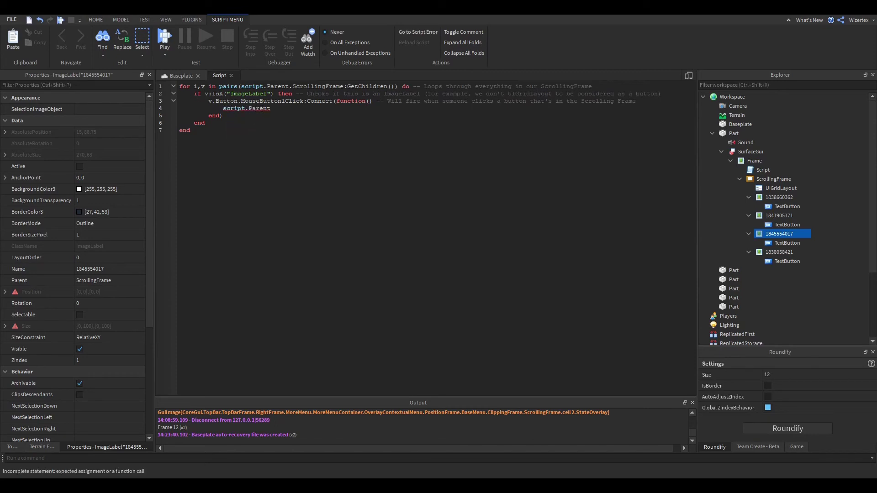
text(.Pa)
key(Tab)
text(.Pa)
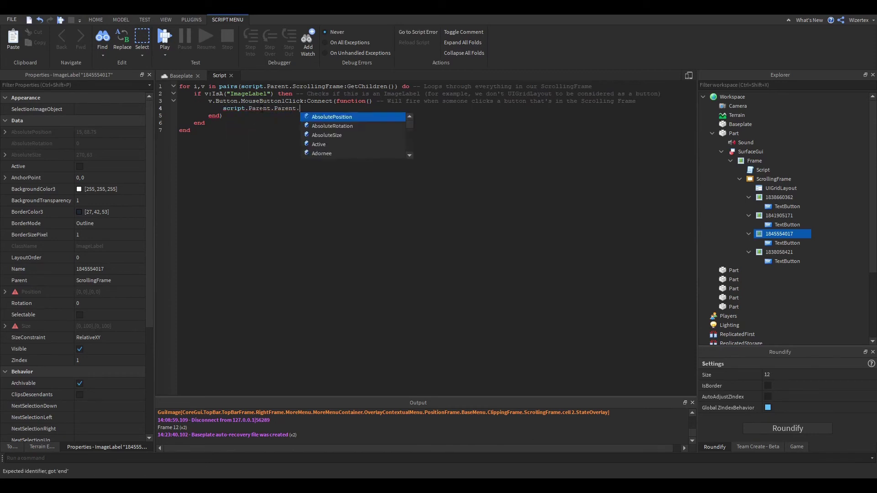
key(Tab)
text(.So)
key(Tab)
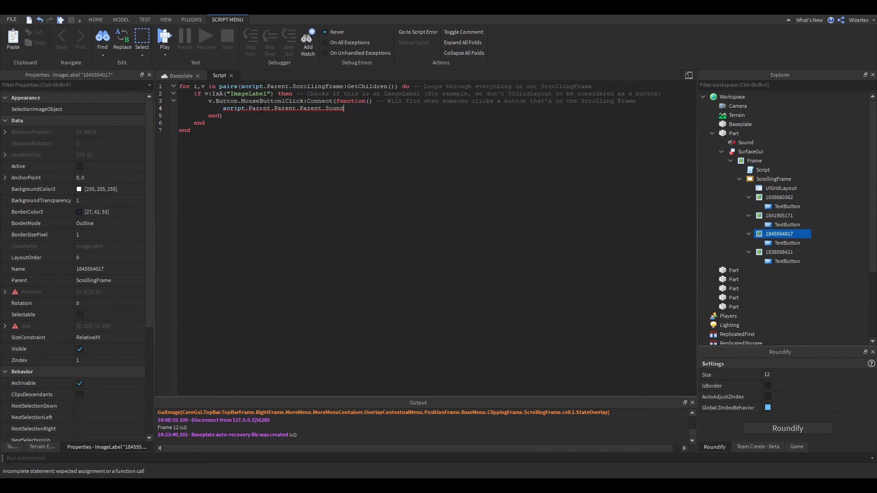
text(.So)
key(Down)
key(Tab)
Assign "rbxassetid://"..v.Name to the Sound's SoundId in the click function.
click(737, 142)
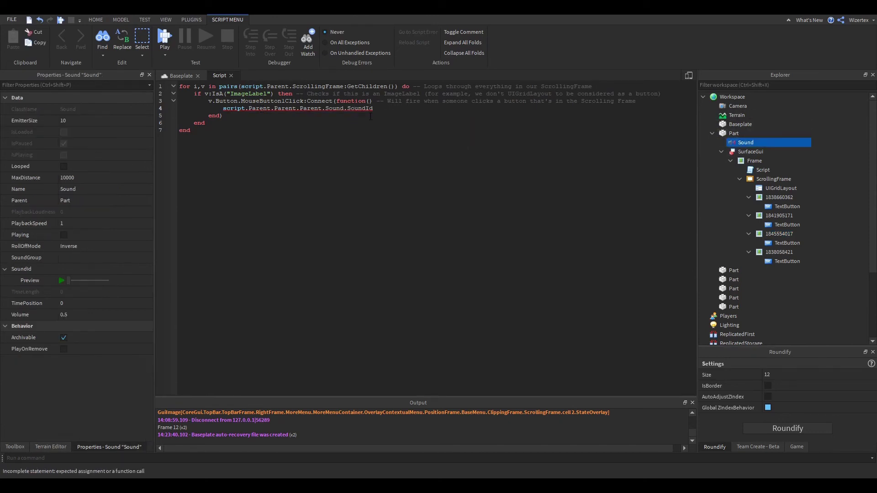
click(387, 102)
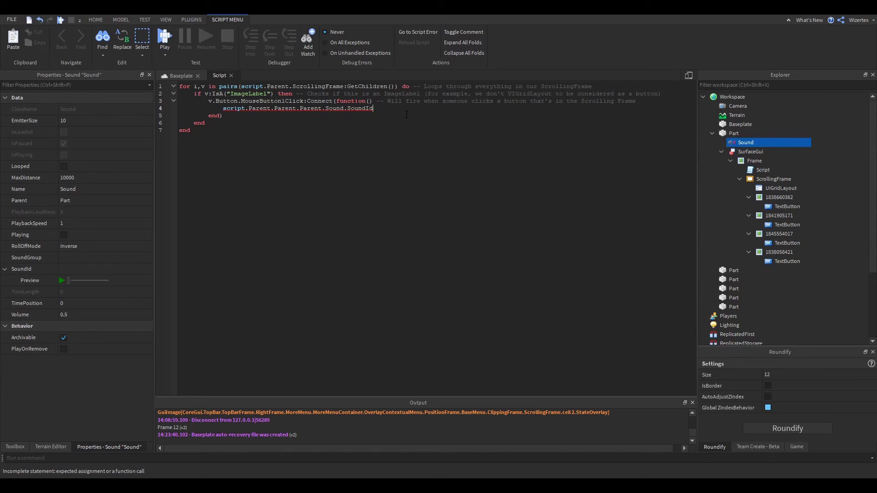
text(= ")
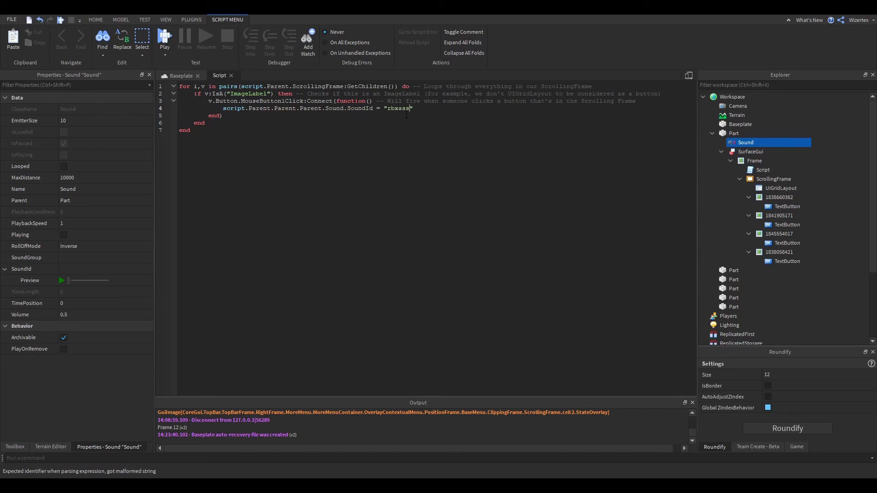
text(rbxassetid)
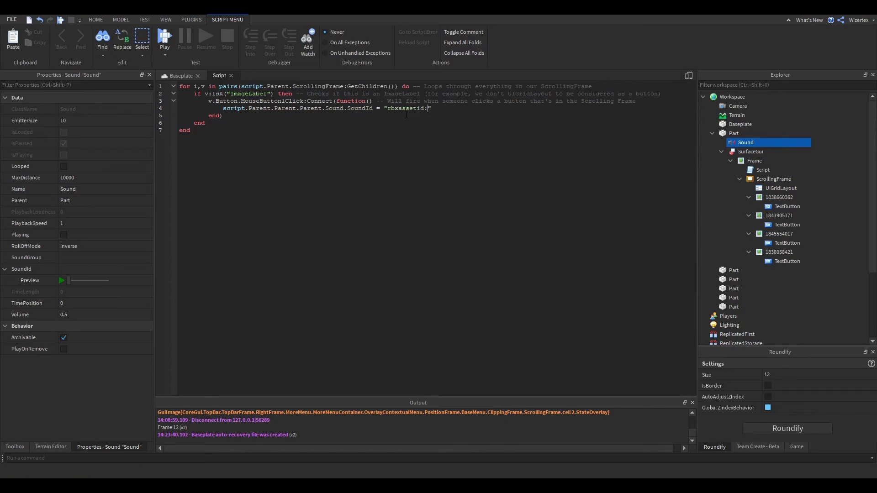
text(://"v.N)
key(BackSpace)
text(..v.Name)
Compare the v.Name expression in the SoundId line with the names of the four song frames in the ScrollingFrame.
key(shift+Left)
key(shift+Left)
key(shift+Left)
key(shift+Left)
key(shift+Left)
key(shift+Left)
key(shift+Left)
key(shift+Left)
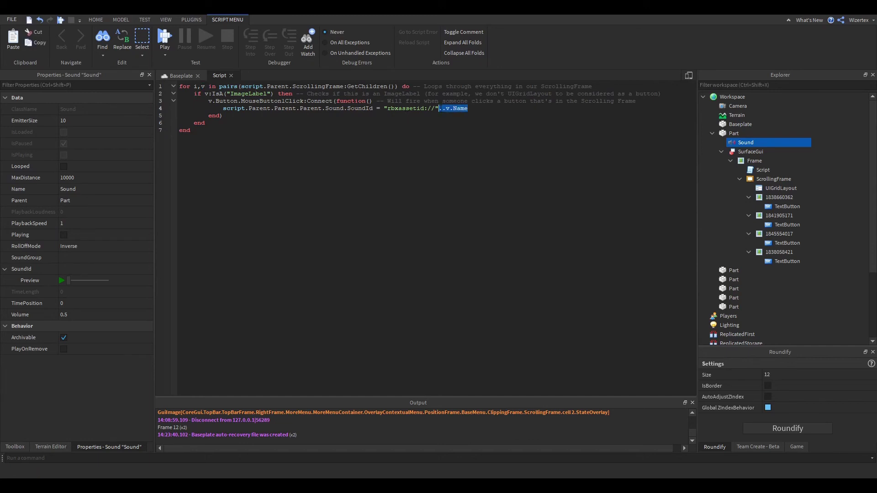
click(779, 196)
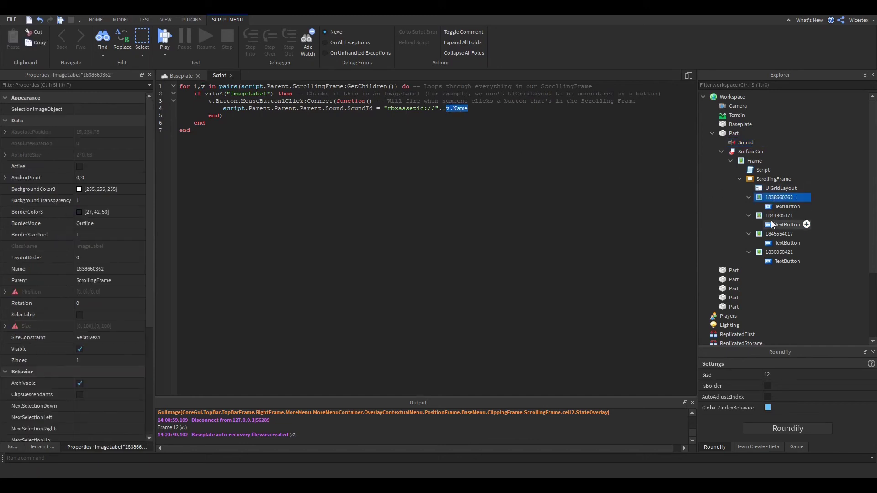
click(779, 215)
click(774, 235)
click(778, 252)
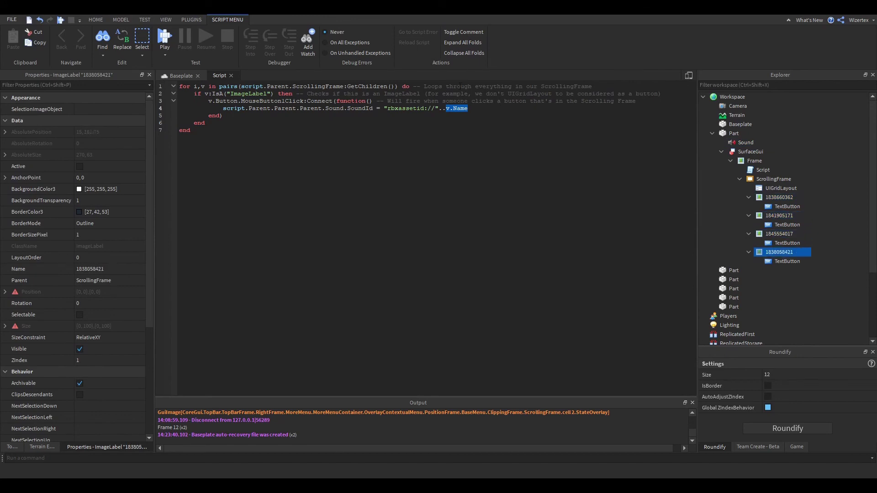
Below the SoundId line, add script.Parent.Parent.Parent.Sound:Play() with the comment "-- Will start playing the song".
click(484, 110)
key(Return)
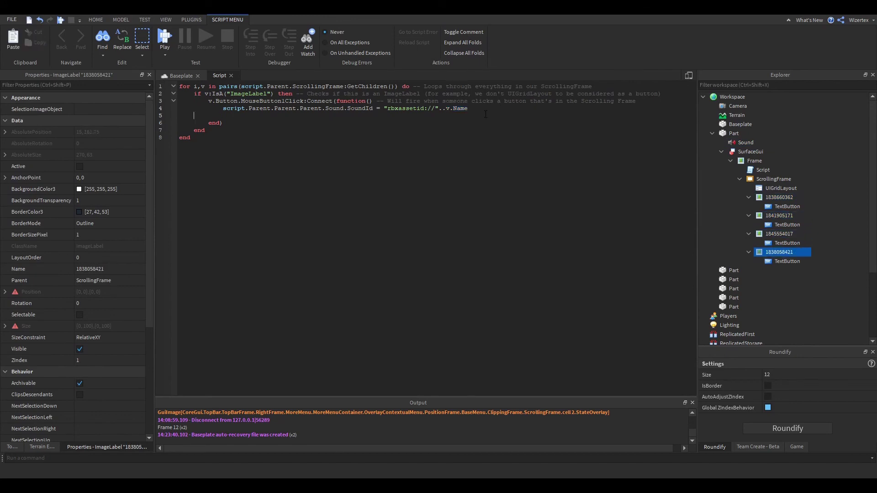
text(script.Parent)
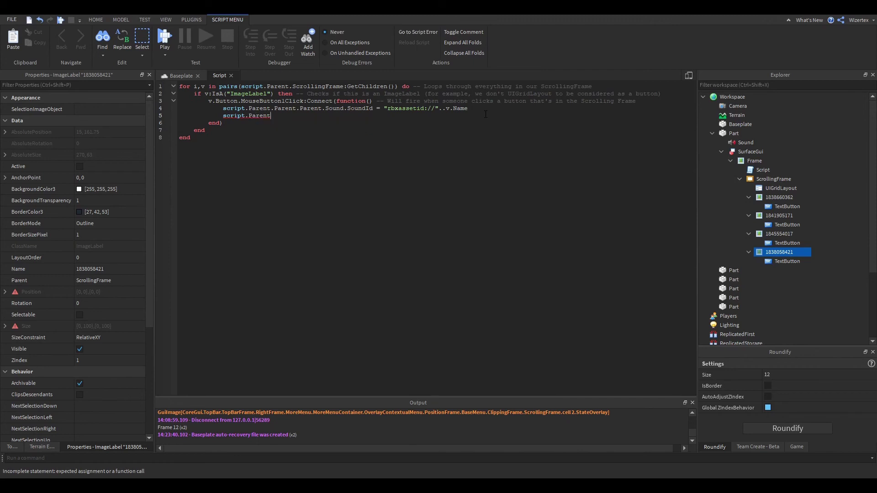
text(.Parent.Parent.Sound:)
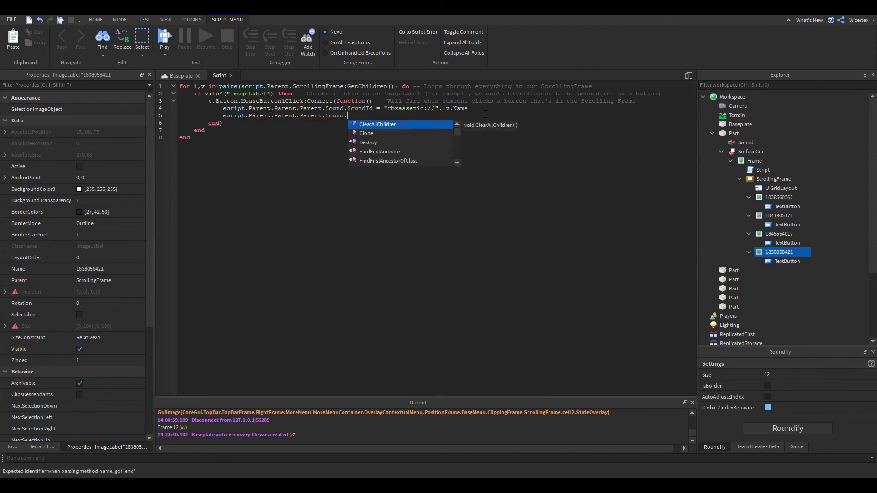
text(Play())
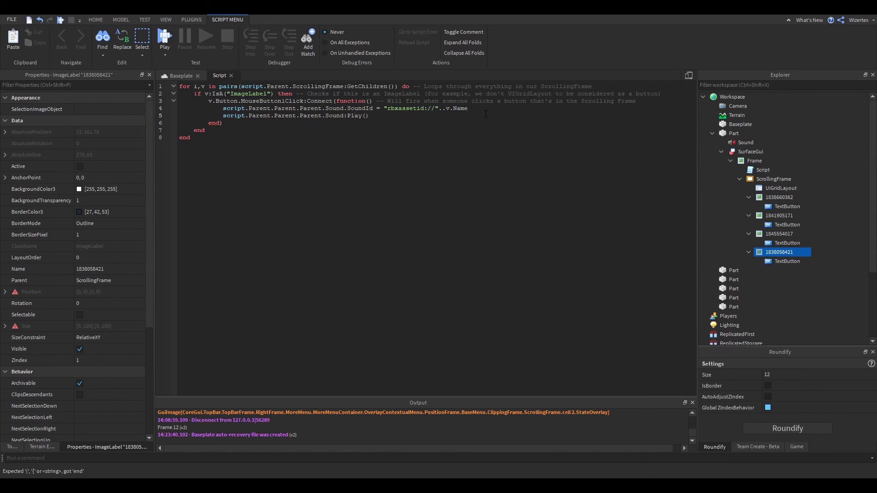
text( -- Will start playing the song)
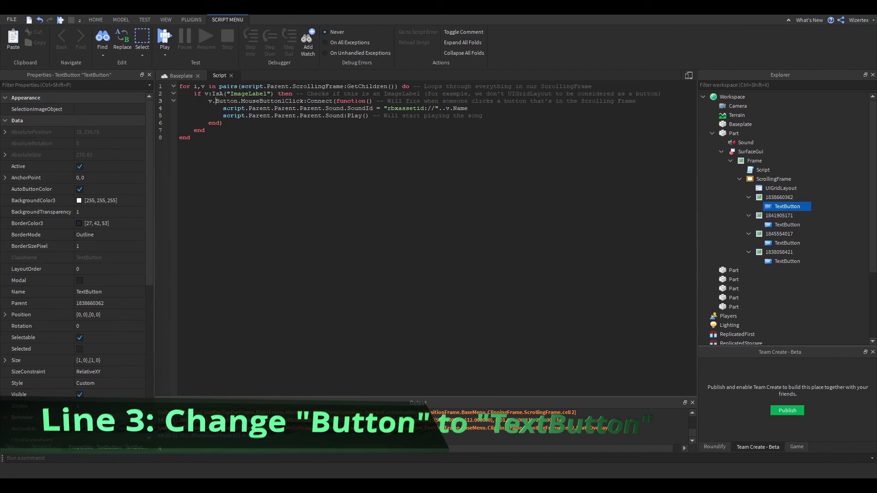
Change v.Button to v.TextButton in the MouseButton1Click line of the script.
text(Text)
double_click(235, 101)
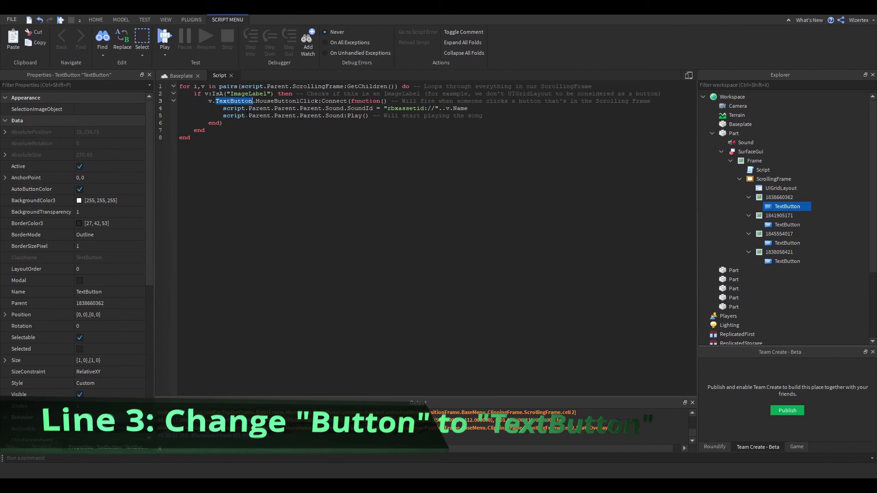
Select all of the board's parts in the 3D view to check their Anchored property, and clear the selection.
click(183, 76)
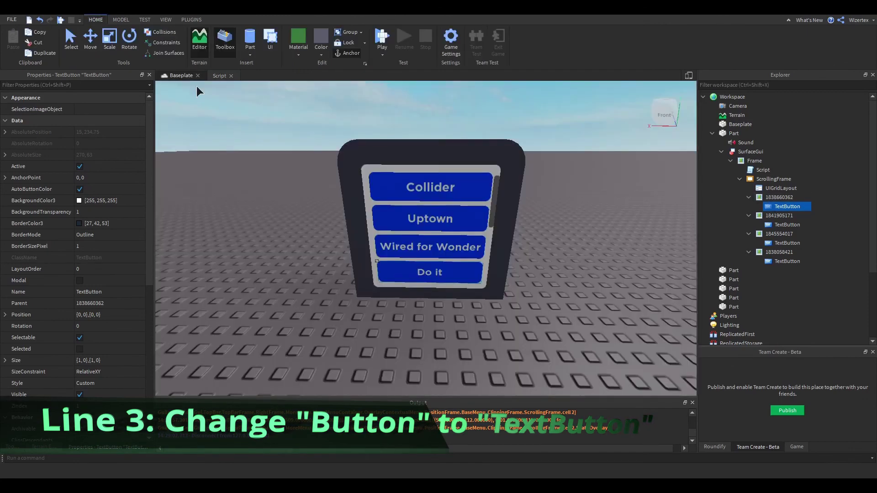
right_drag(366, 183, 371, 204)
scroll(371, 204, down, 2)
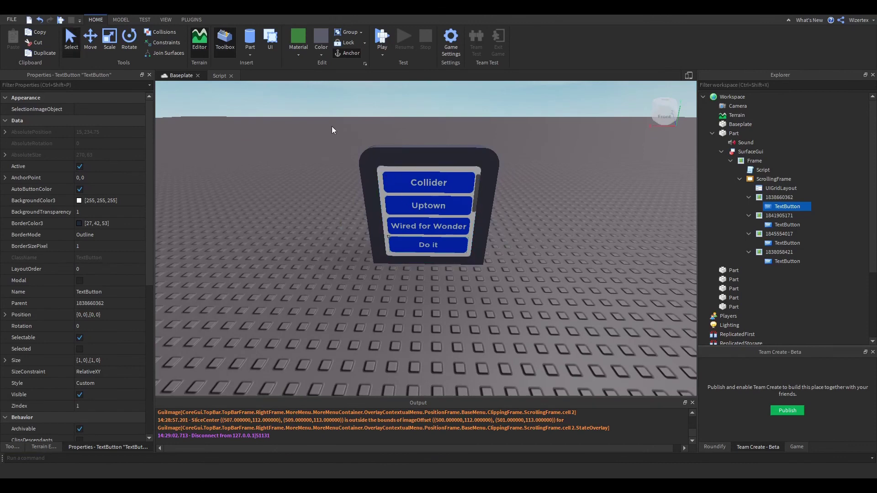
drag(332, 127, 538, 316)
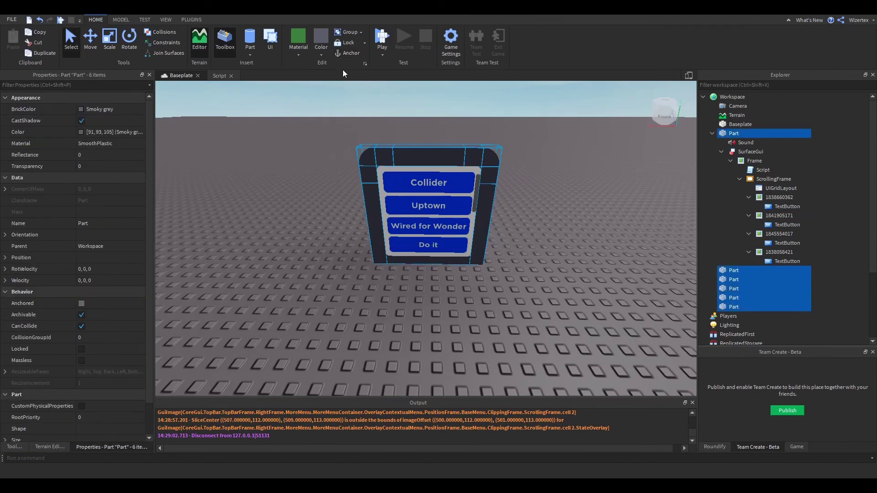
click(338, 97)
scroll(362, 108, up, 5)
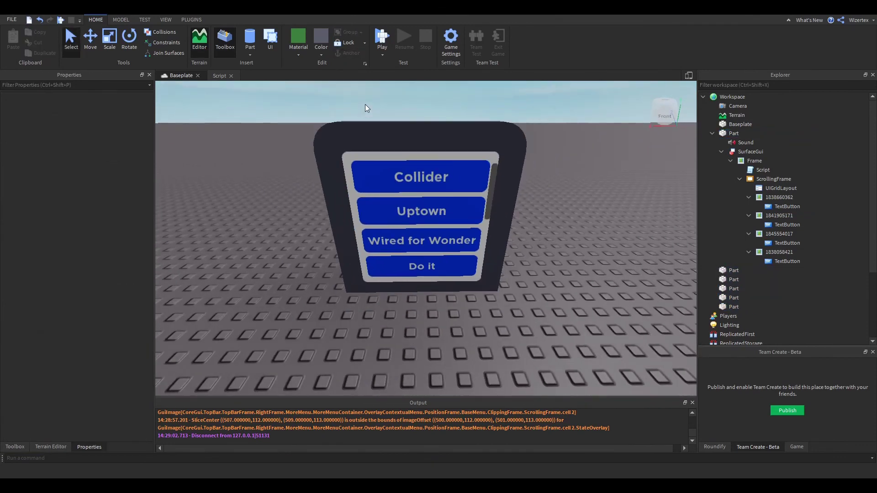
Start a play test and walk the character up to the music board.
click(383, 54)
click(391, 76)
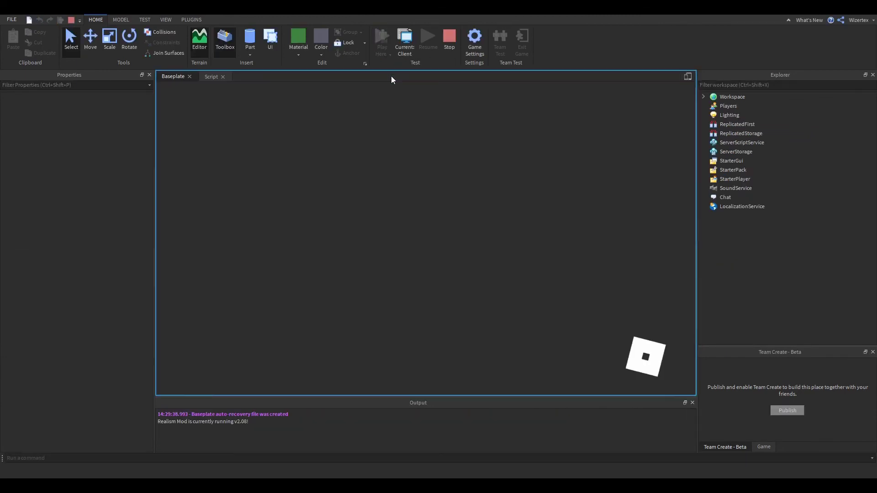
key(w)
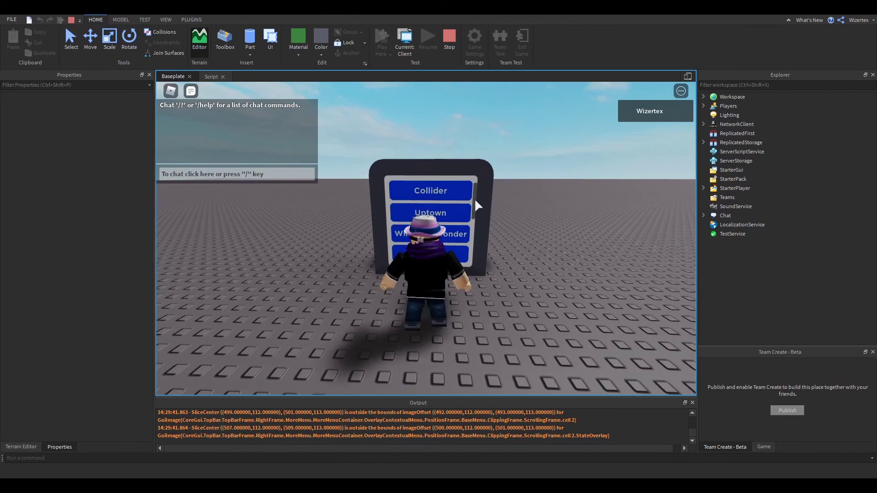
scroll(568, 204, up, 3)
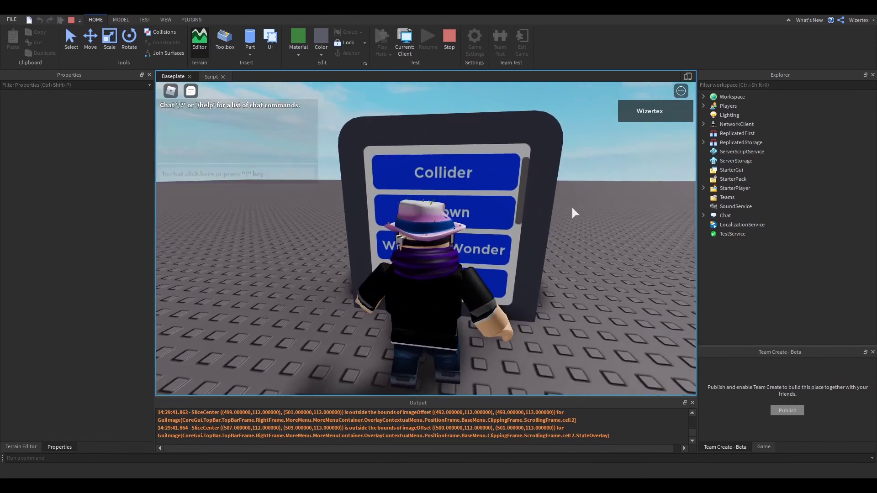
Move the character aside from the board and test scrolling its song list down and back up.
scroll(597, 210, down, 3)
key(a)
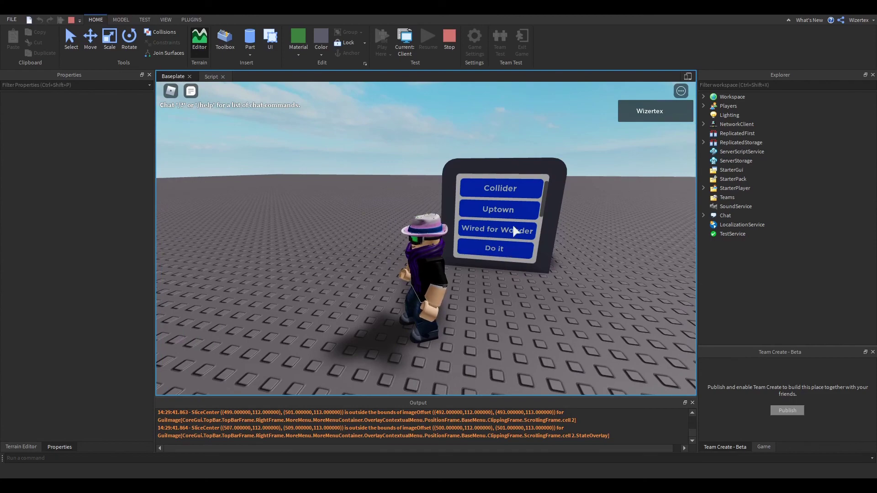
scroll(527, 217, down, 1)
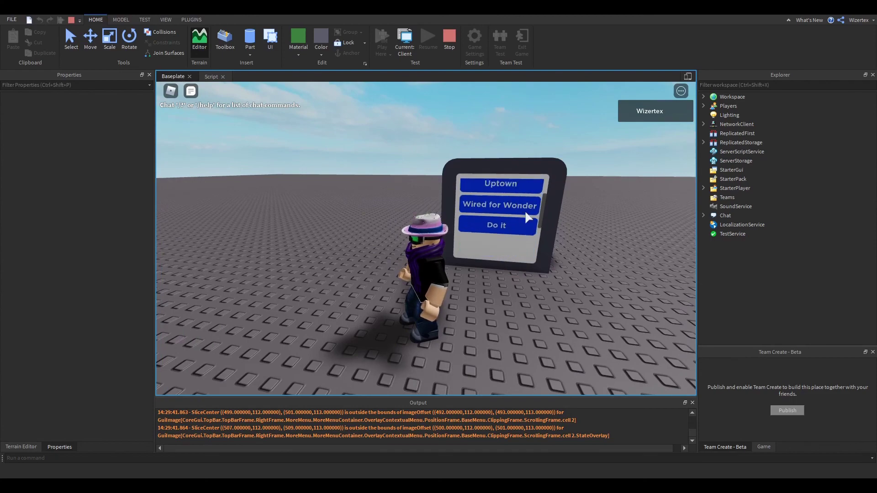
scroll(524, 216, up, 1)
right_drag(491, 295, 490, 294)
scroll(490, 295, down, 3)
key(d)
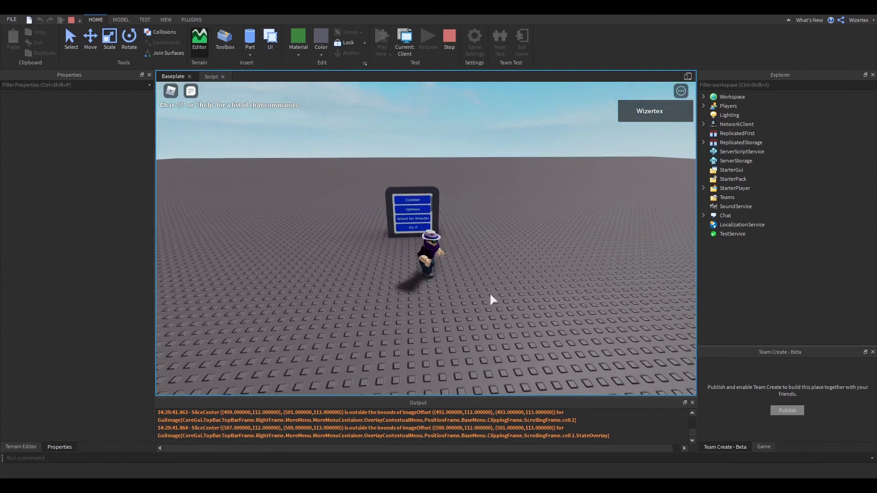
key(w)
key(d)
key(s)
key(a)
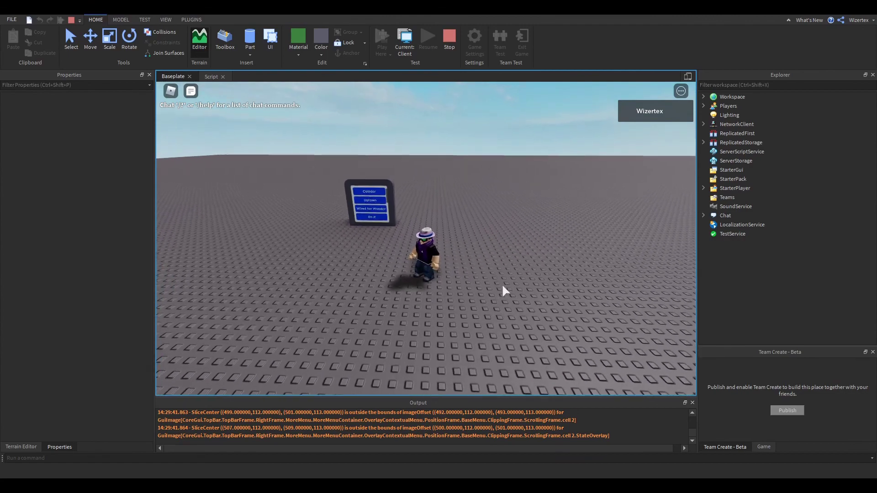
scroll(503, 286, down, 1)
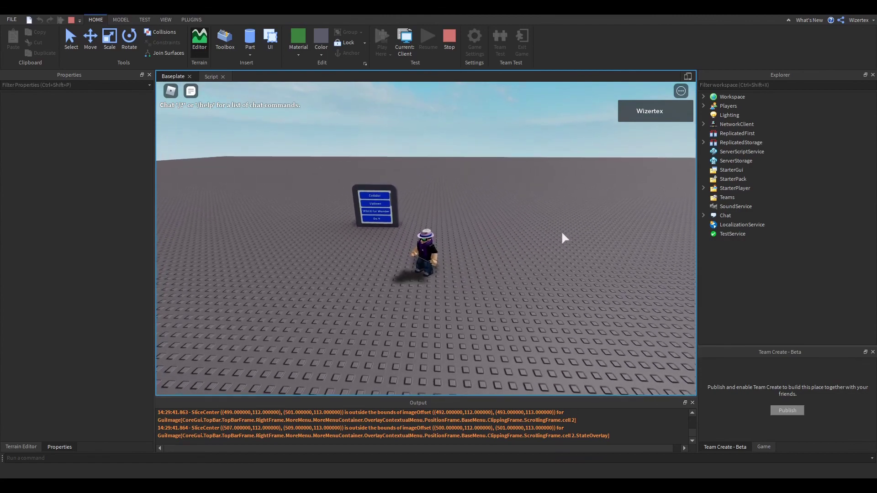
scroll(495, 244, up, 2)
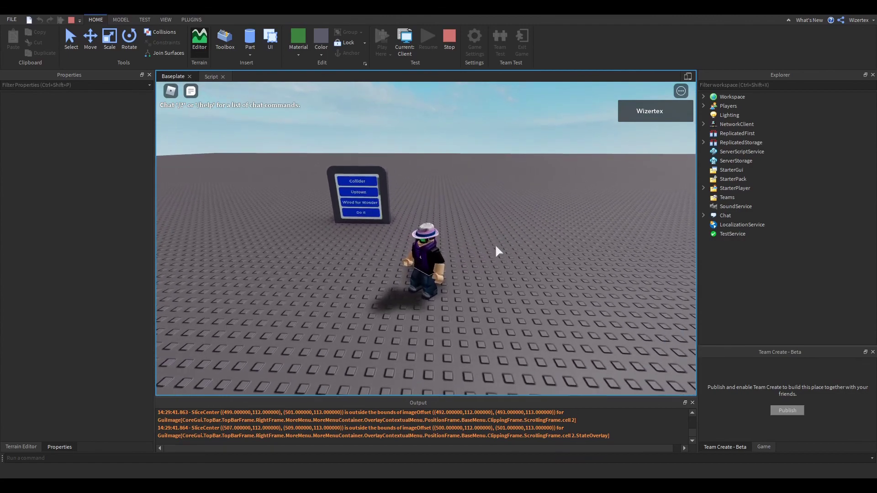
scroll(494, 244, down, 5)
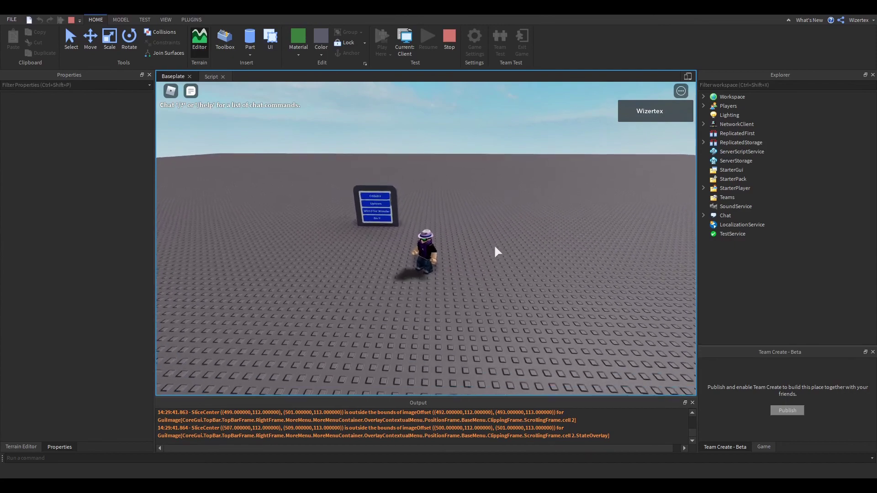
scroll(495, 245, up, 4)
key(a)
key(d)
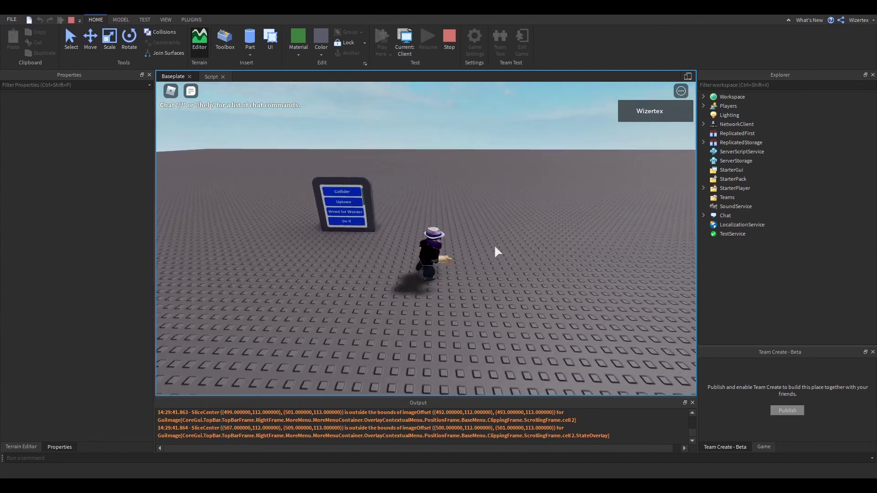
key(a)
key(w)
right_drag(494, 245, 494, 245)
key(s)
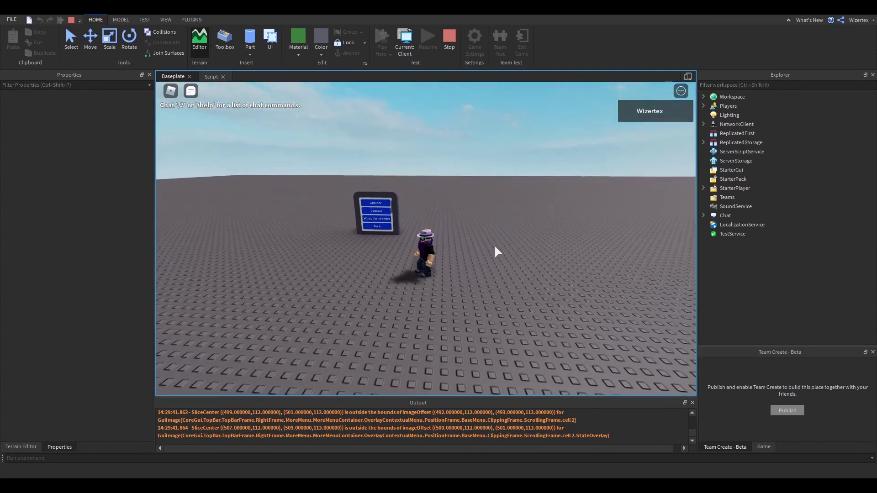
key(w)
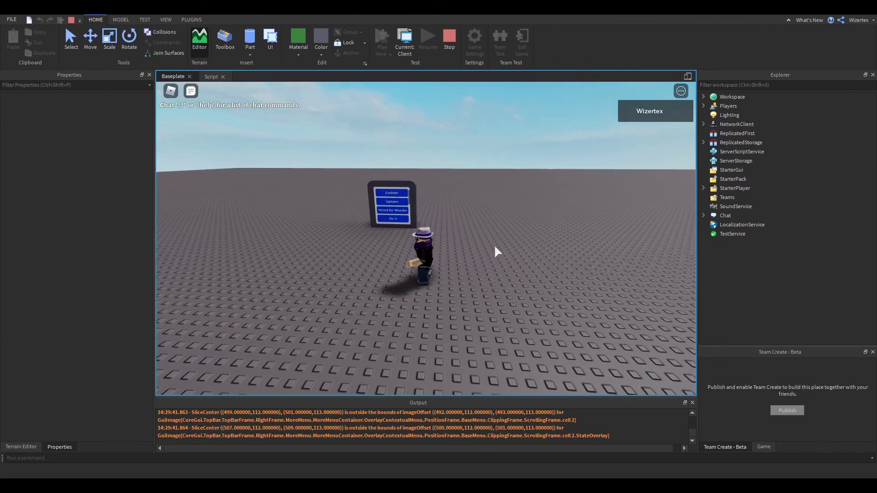